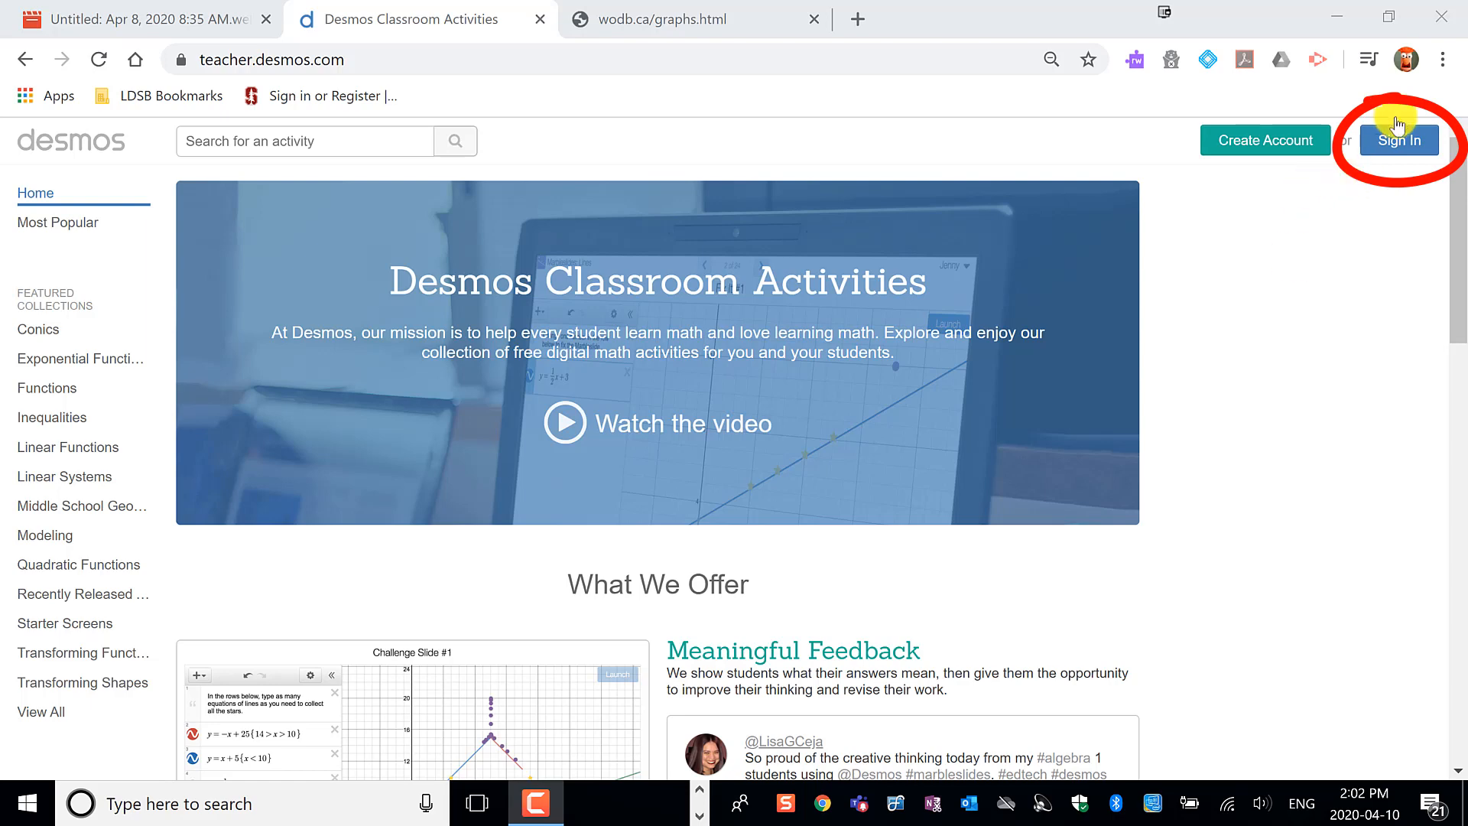
Sign in to Desmos with the saved account credentials and open the list of custom activities
click(1399, 140)
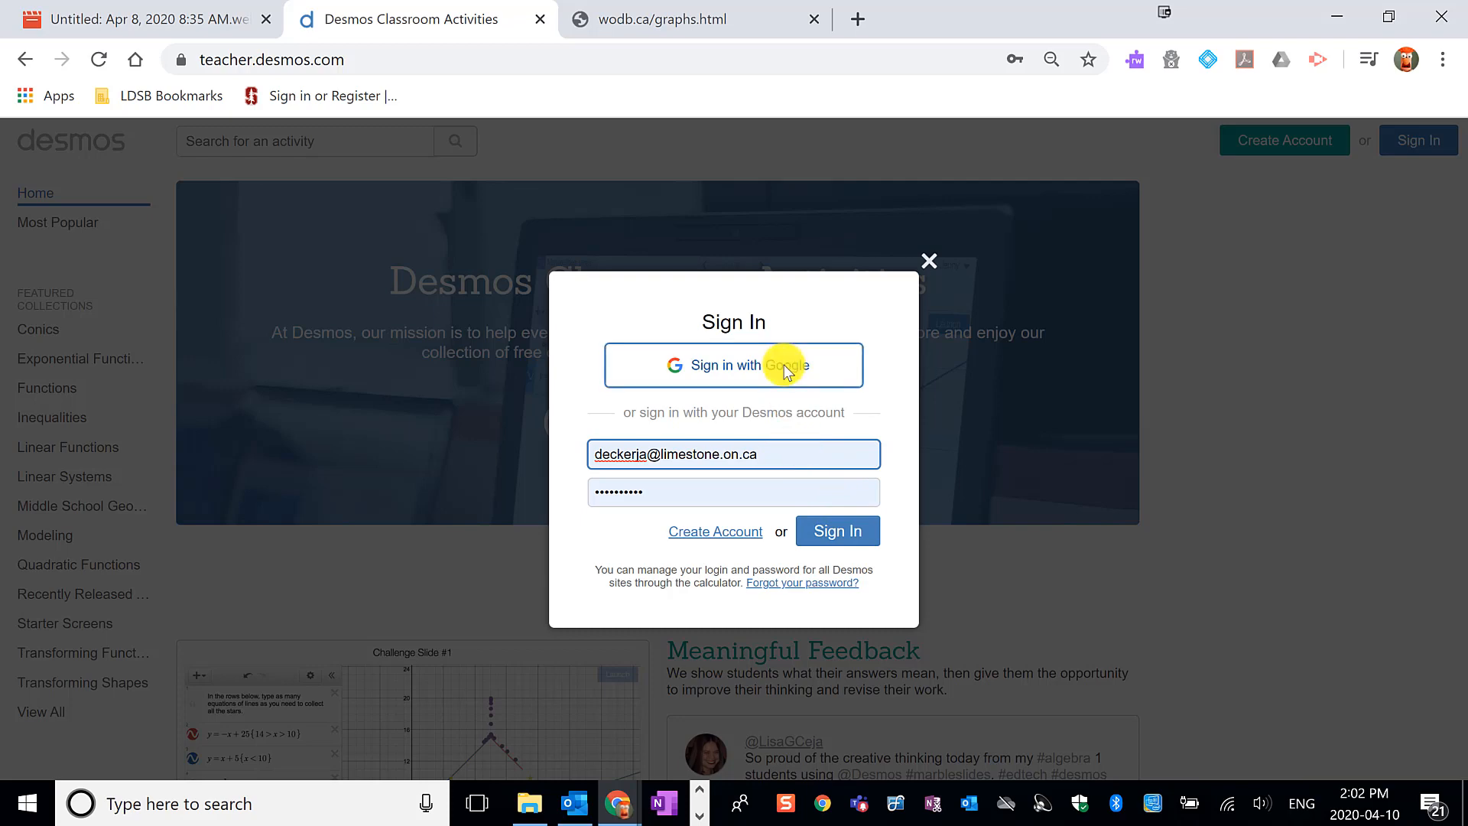
click(839, 529)
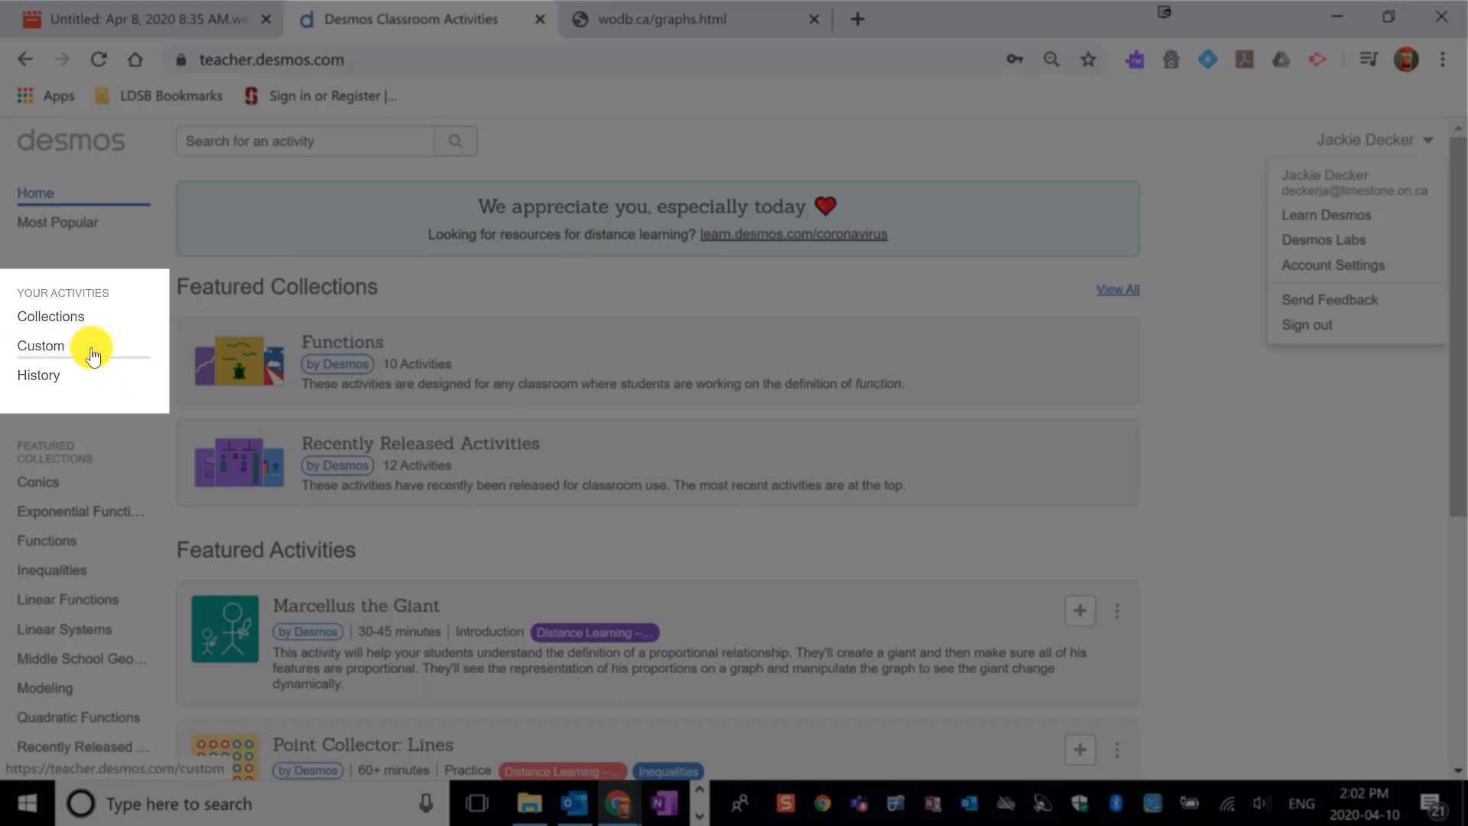
click(93, 354)
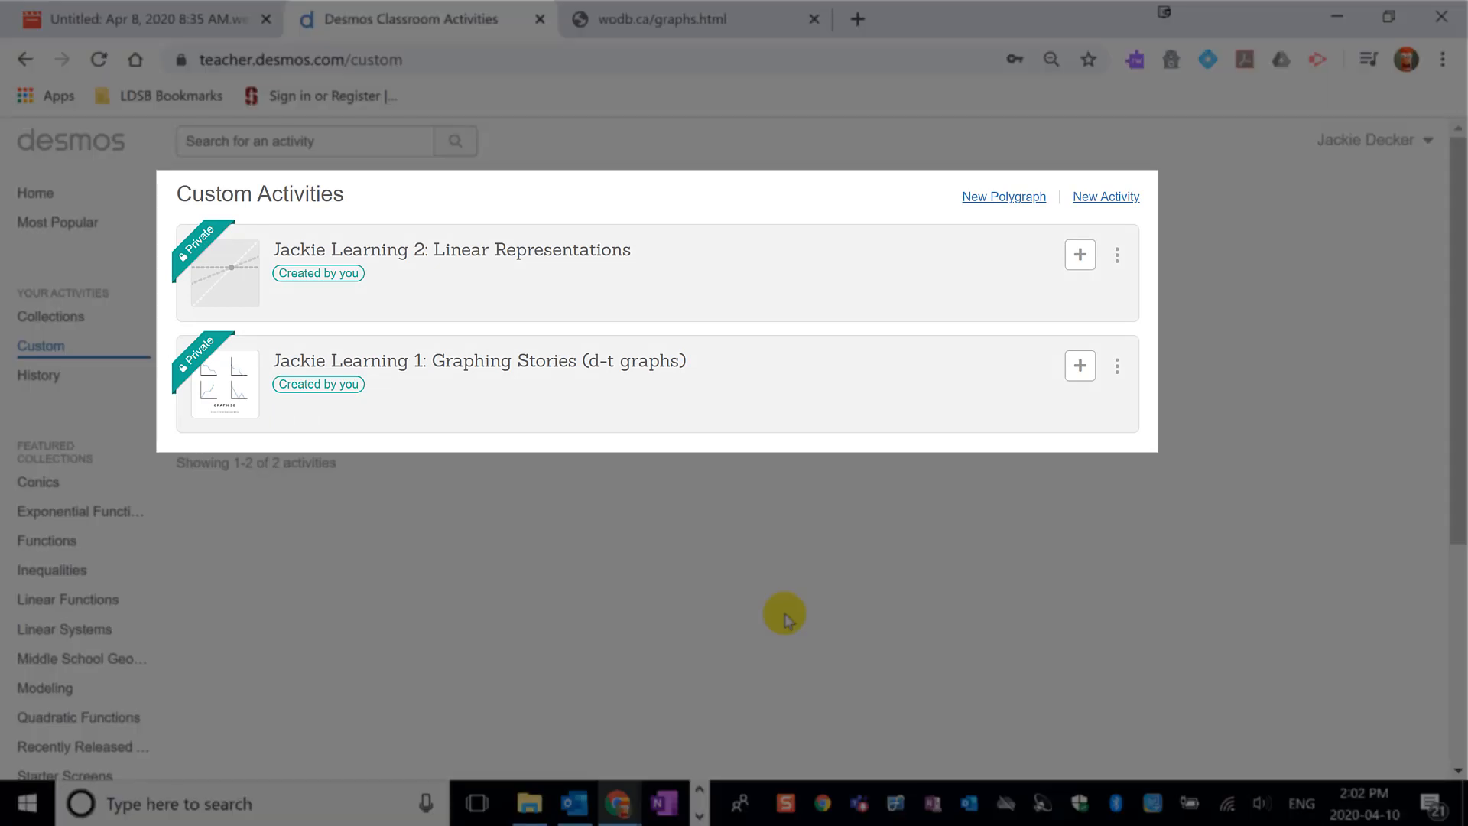
Open the Graphing Stories (d-t graphs) activity and page through its student preview, examining the question and sketch screens
click(564, 376)
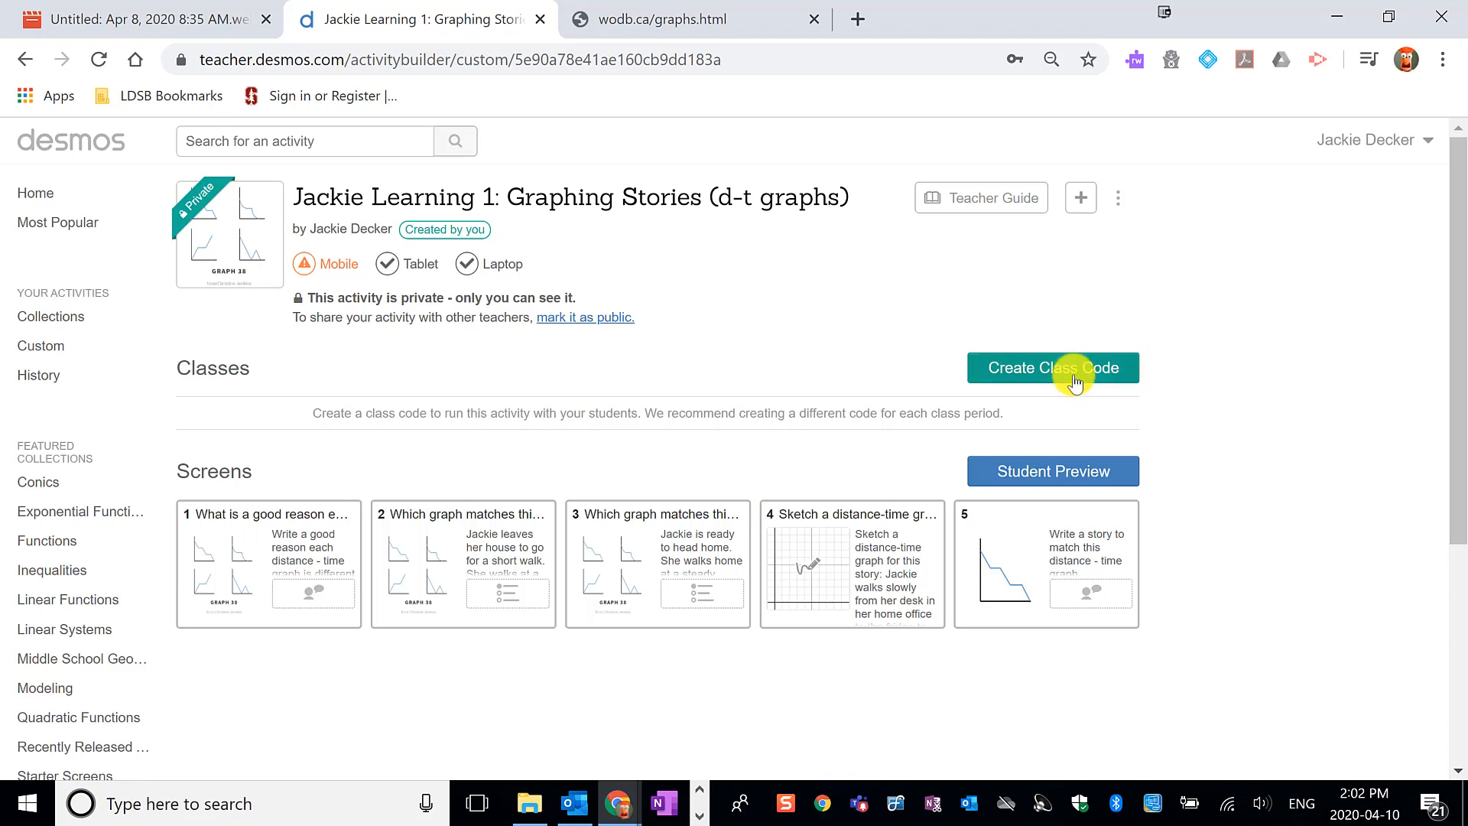
click(1074, 487)
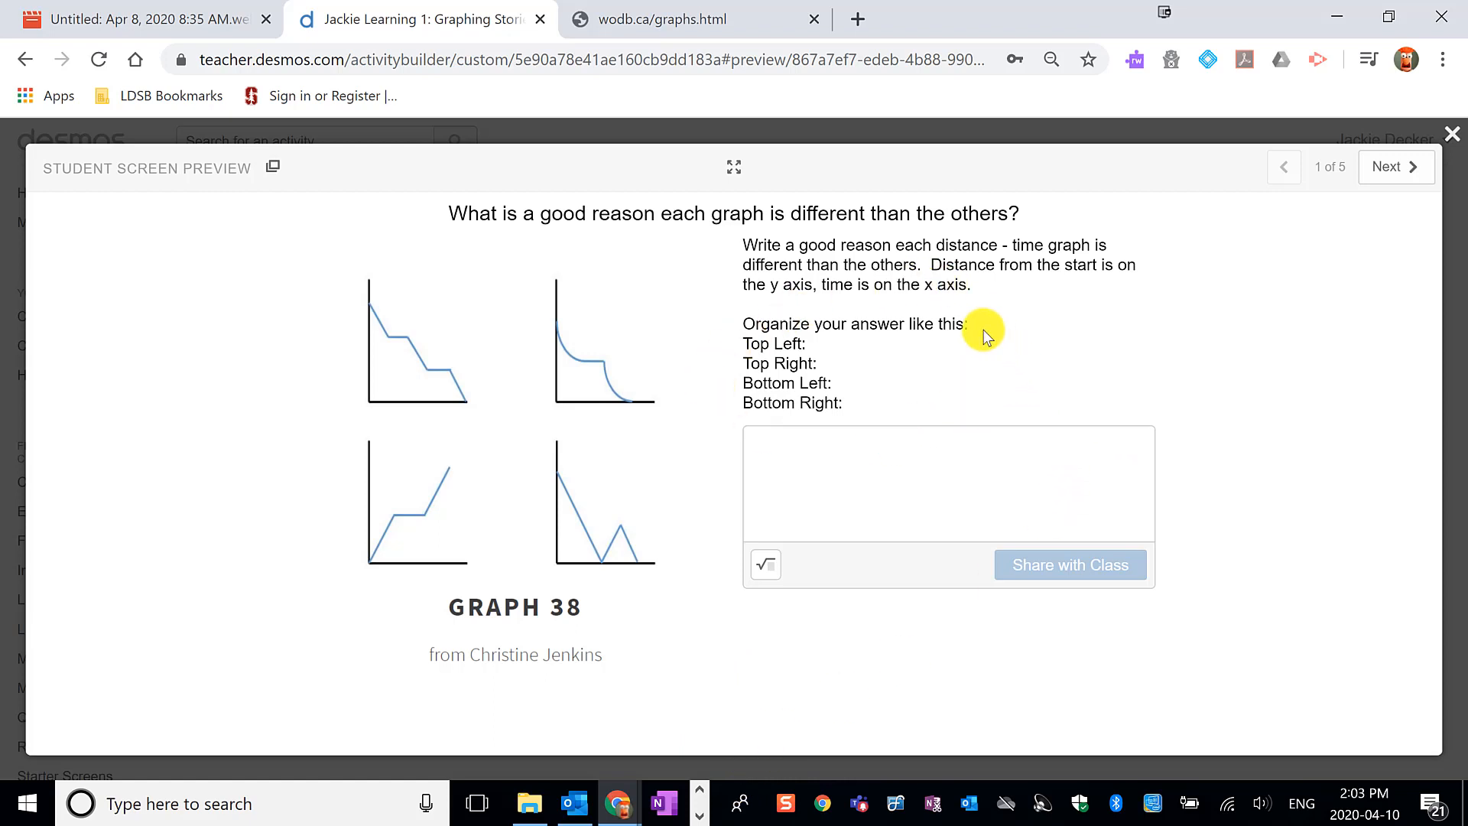
click(869, 450)
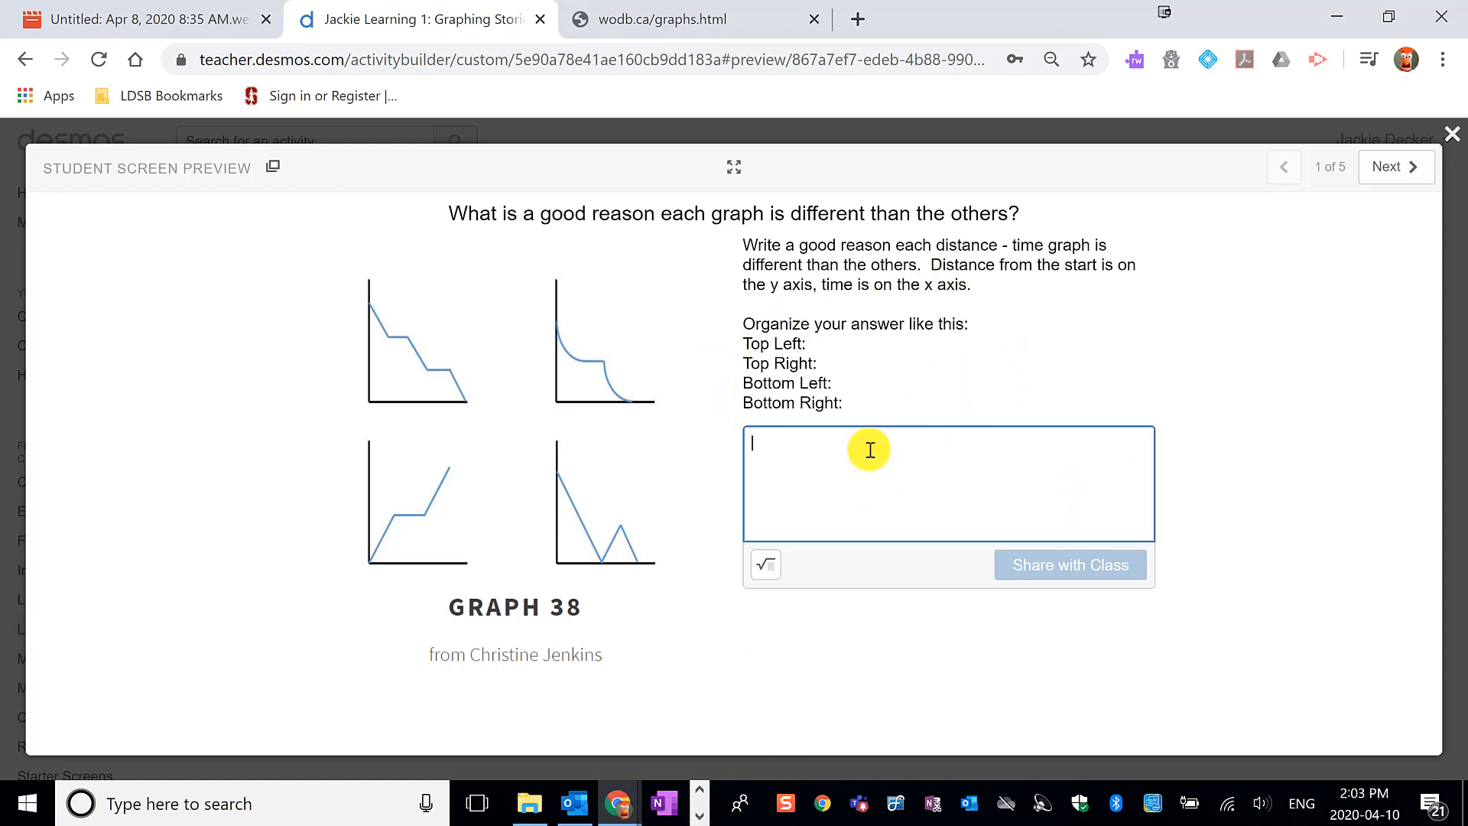
click(1412, 168)
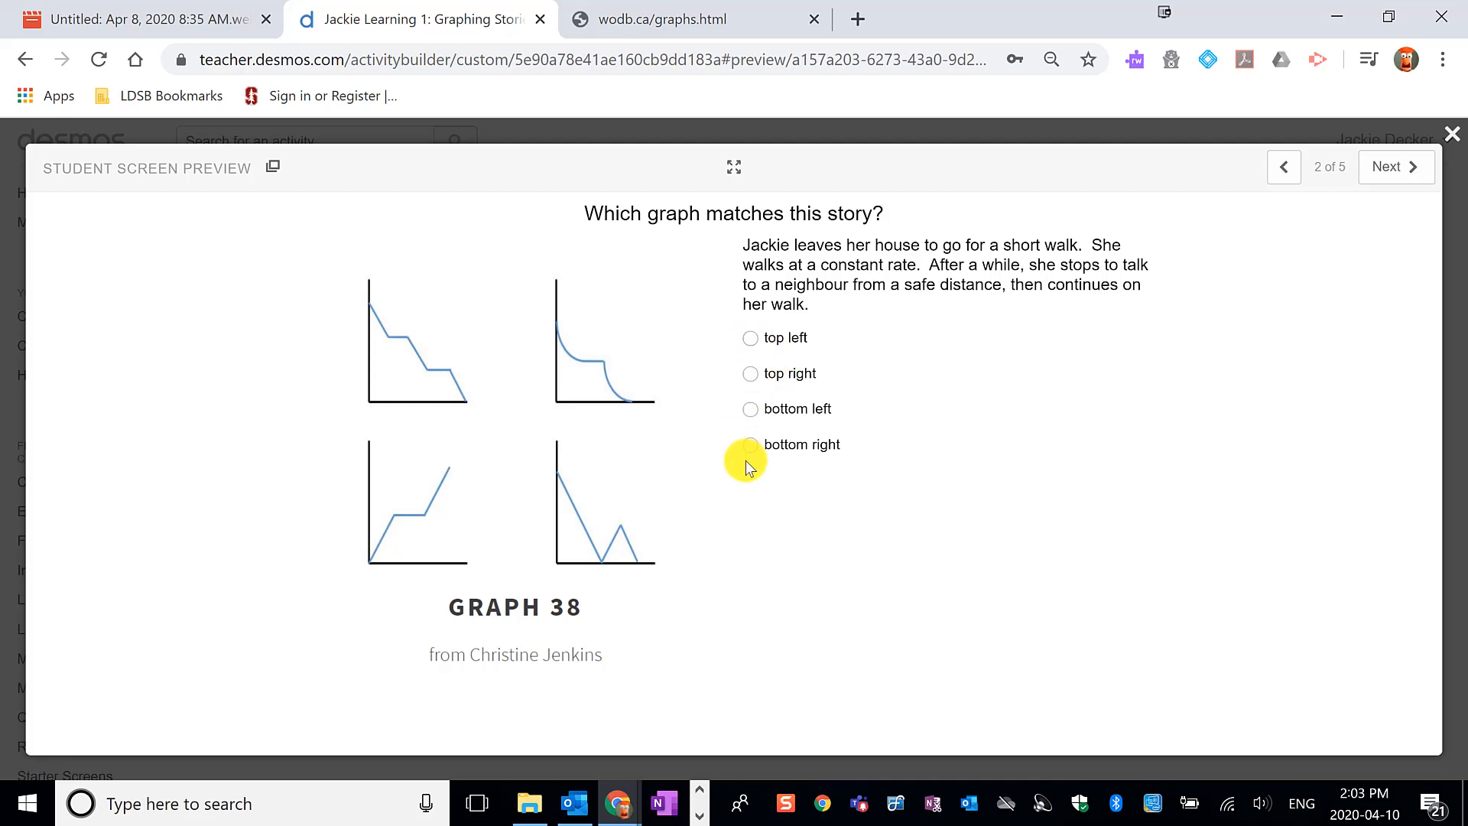
click(1394, 171)
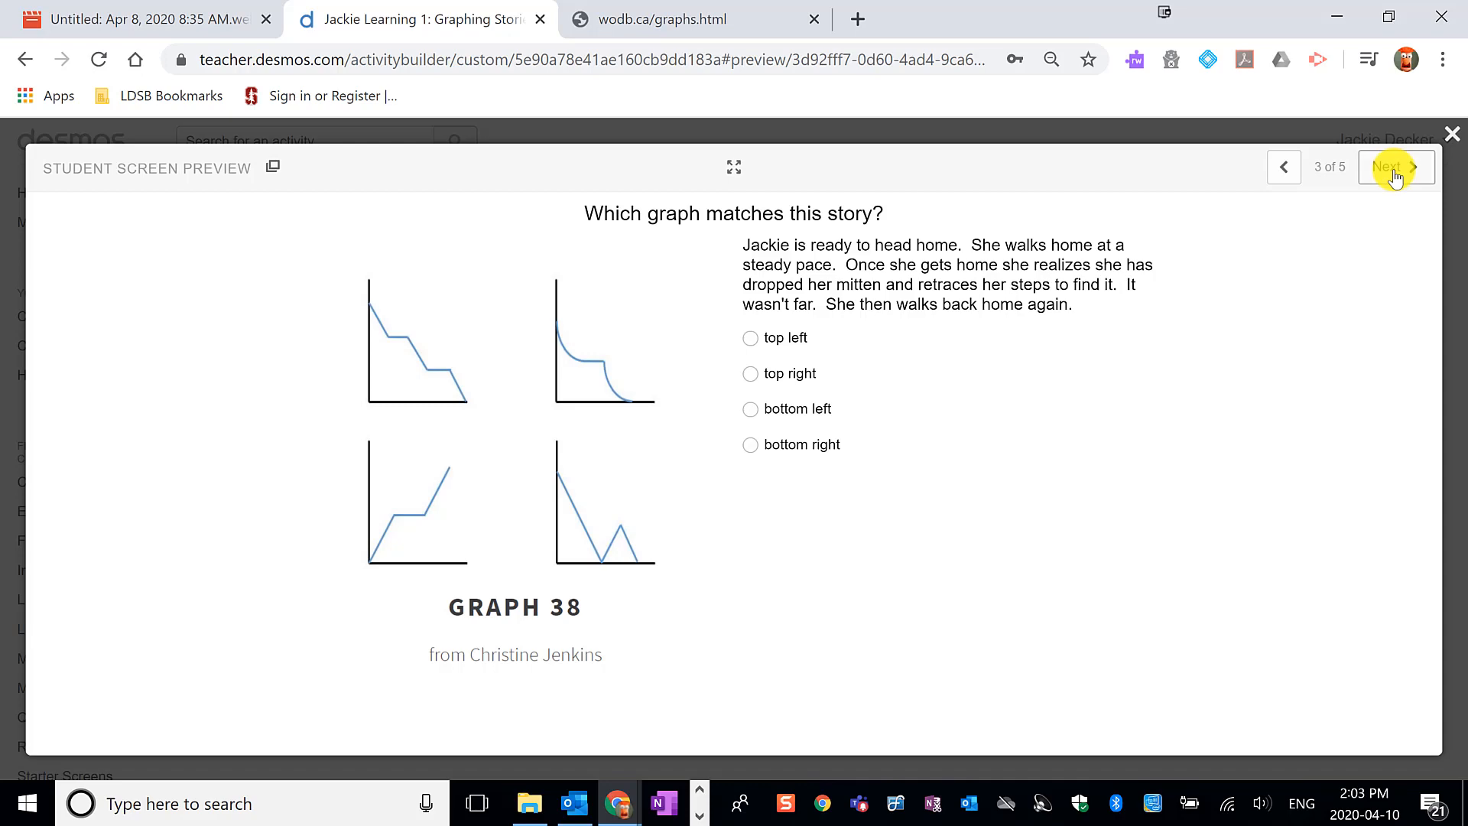
click(1395, 174)
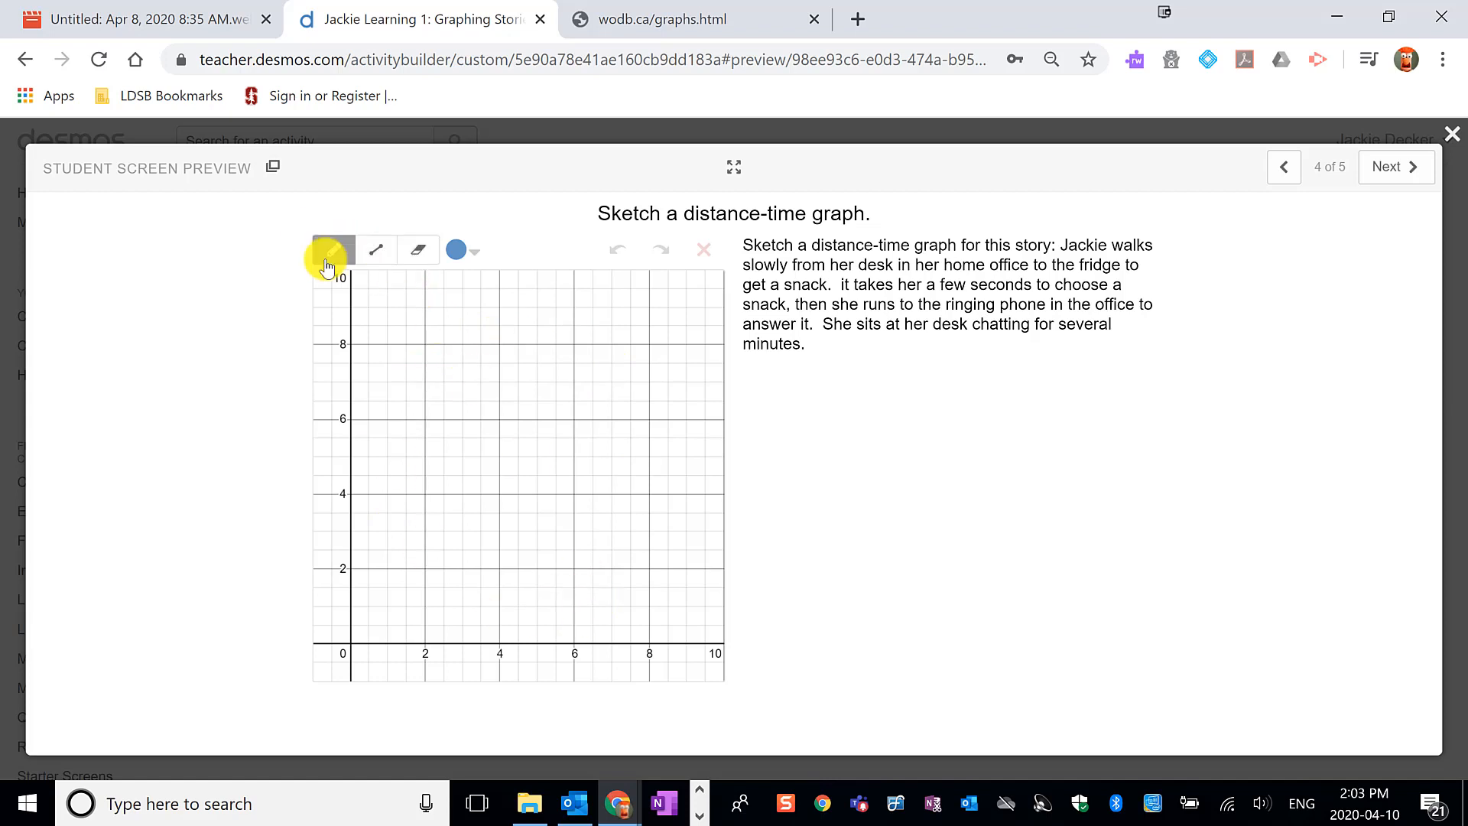
click(464, 257)
click(464, 255)
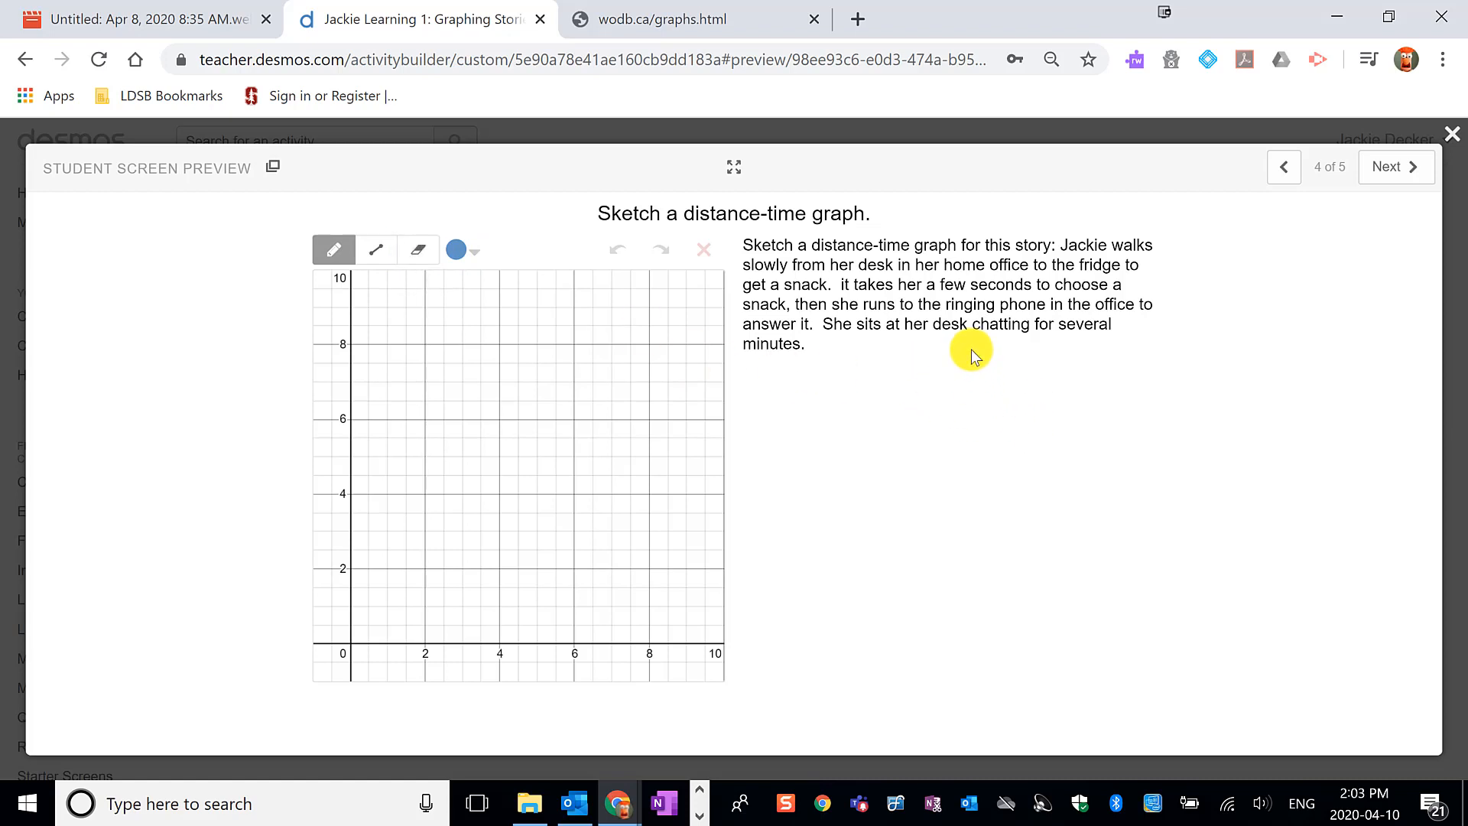
click(1391, 166)
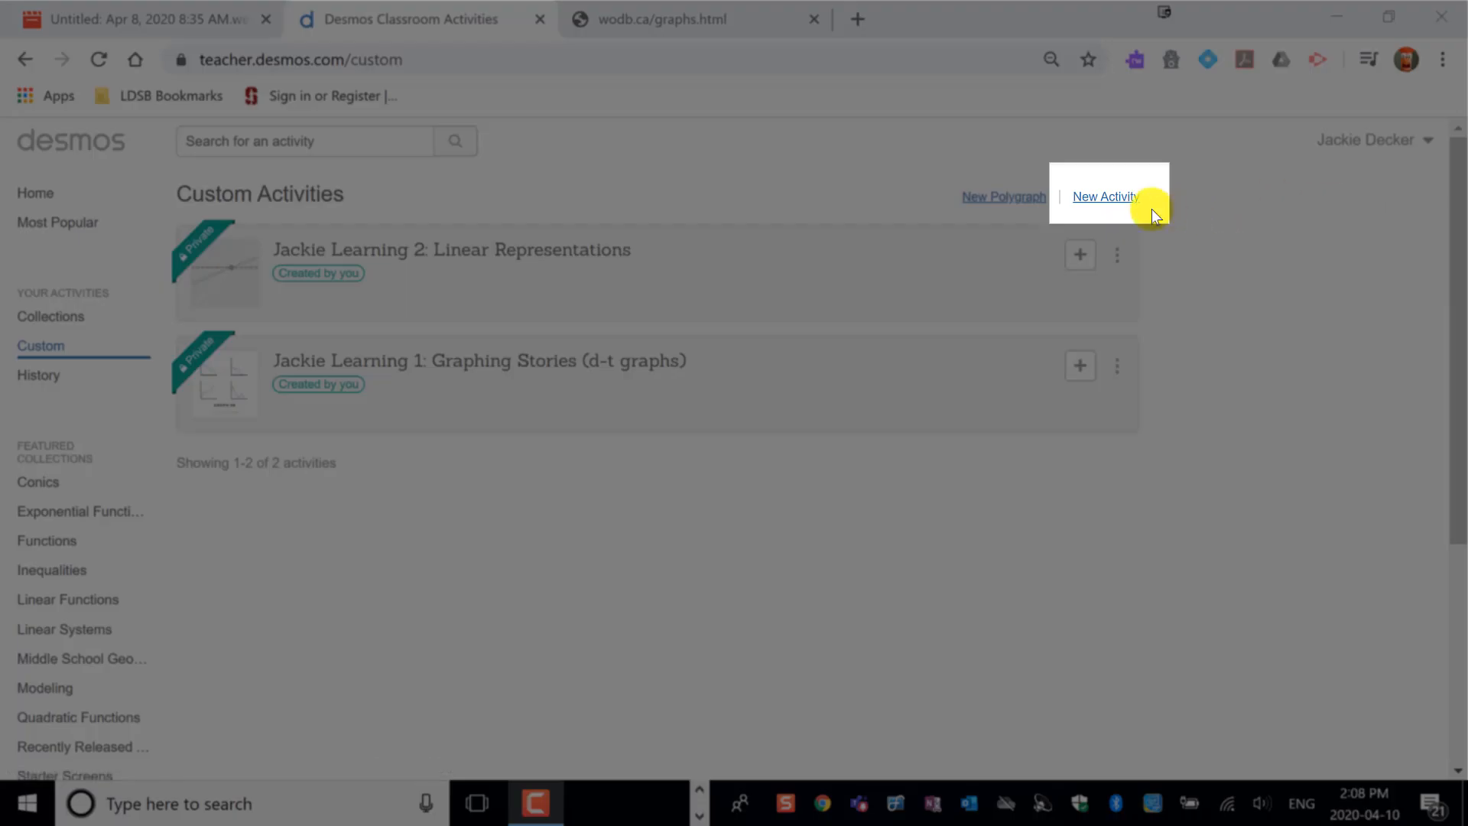
Create a new custom activity named "video example" and start building it
click(1129, 207)
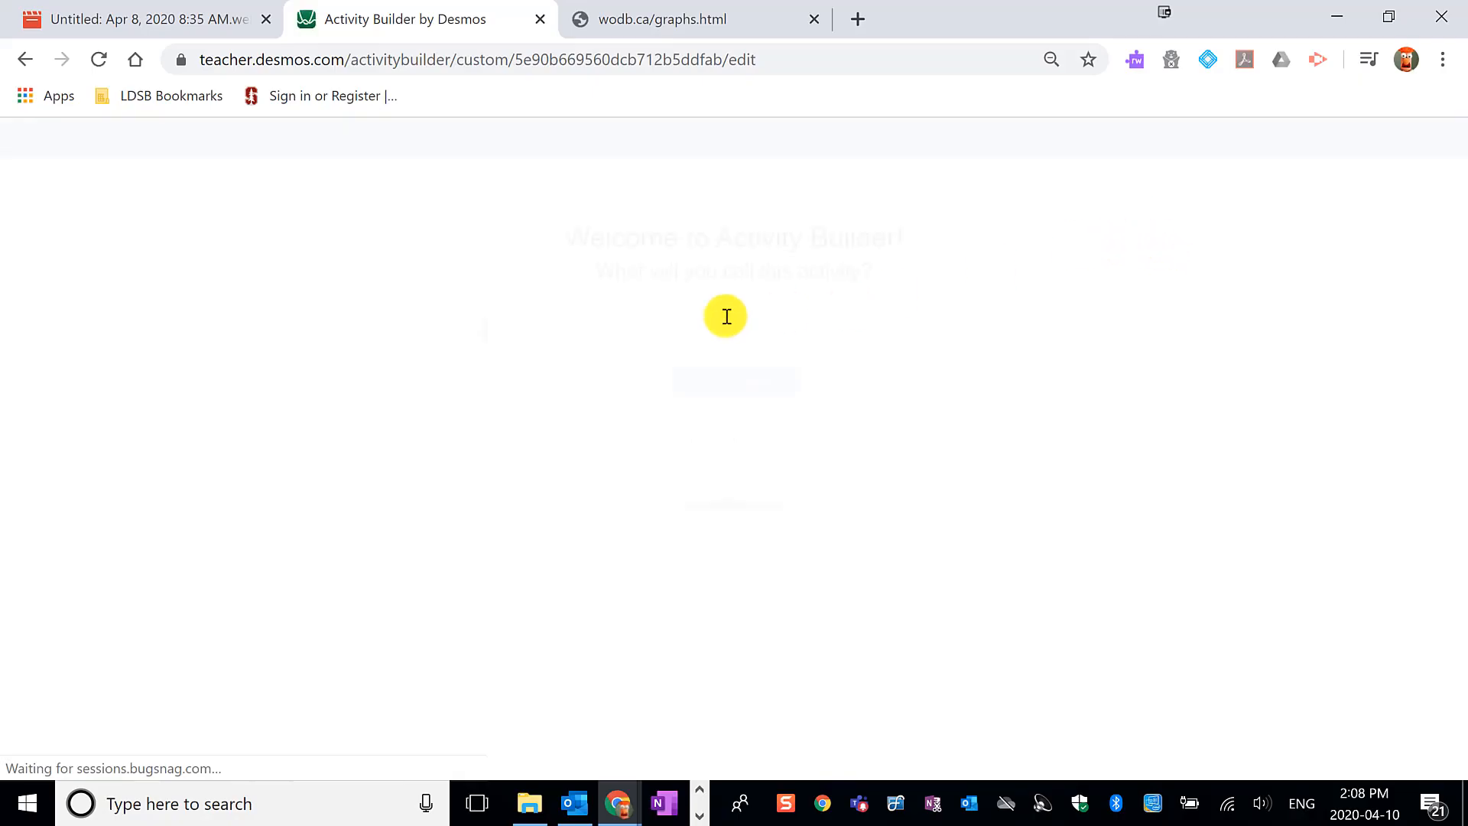
text(video example)
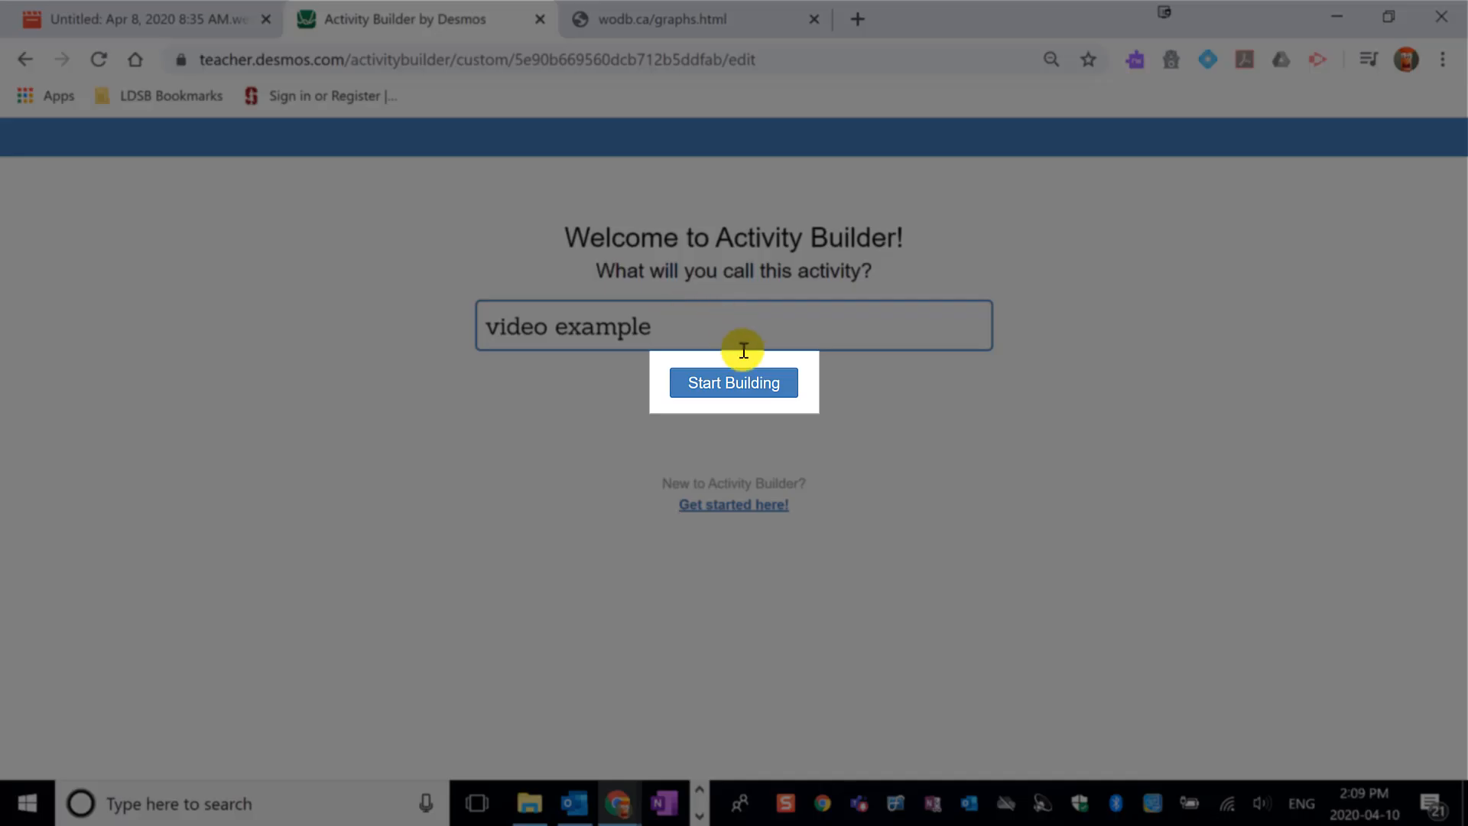
click(750, 397)
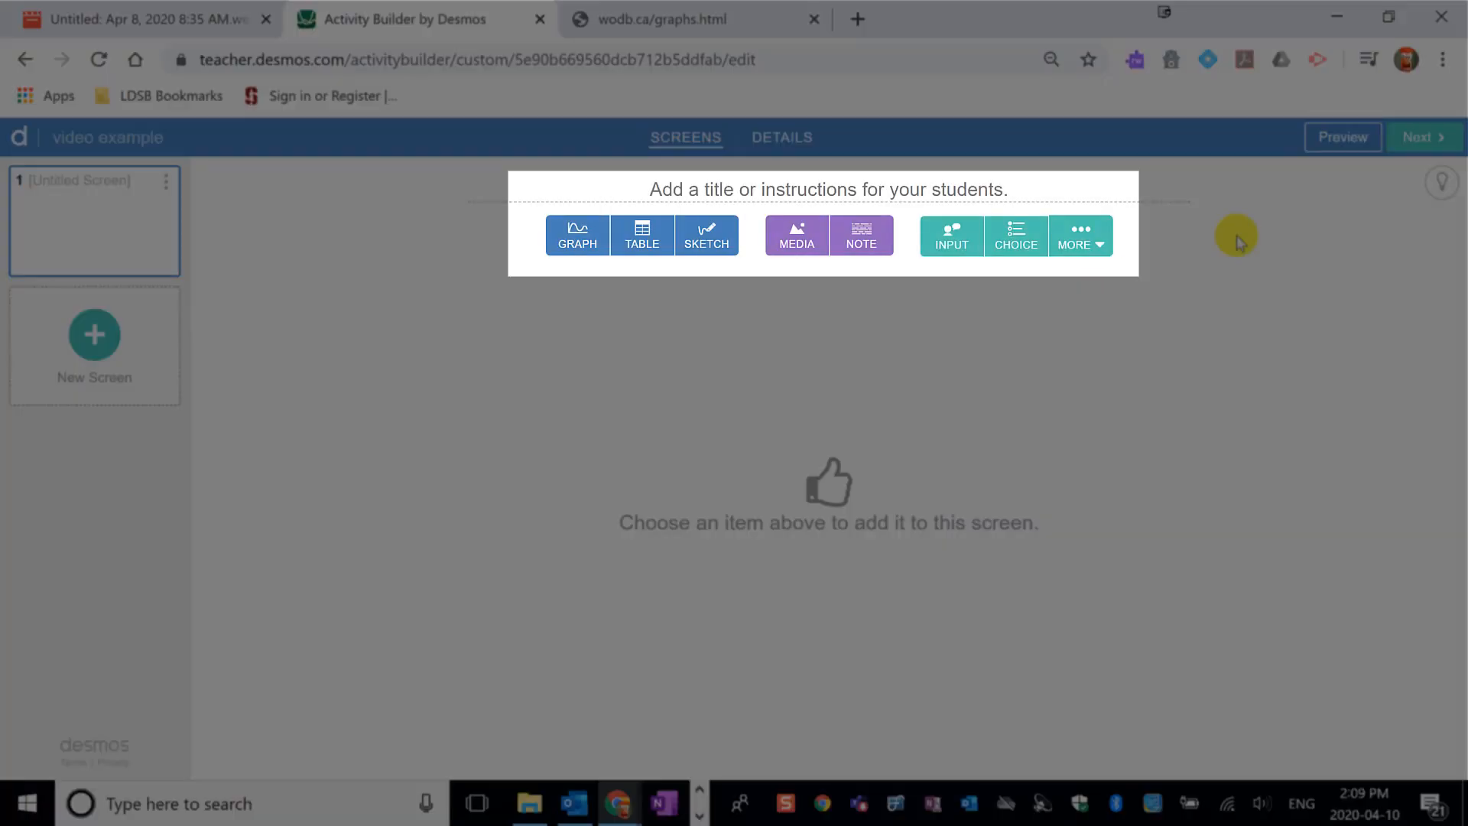
Title the first screen "this is what i want you to do..."
click(1208, 239)
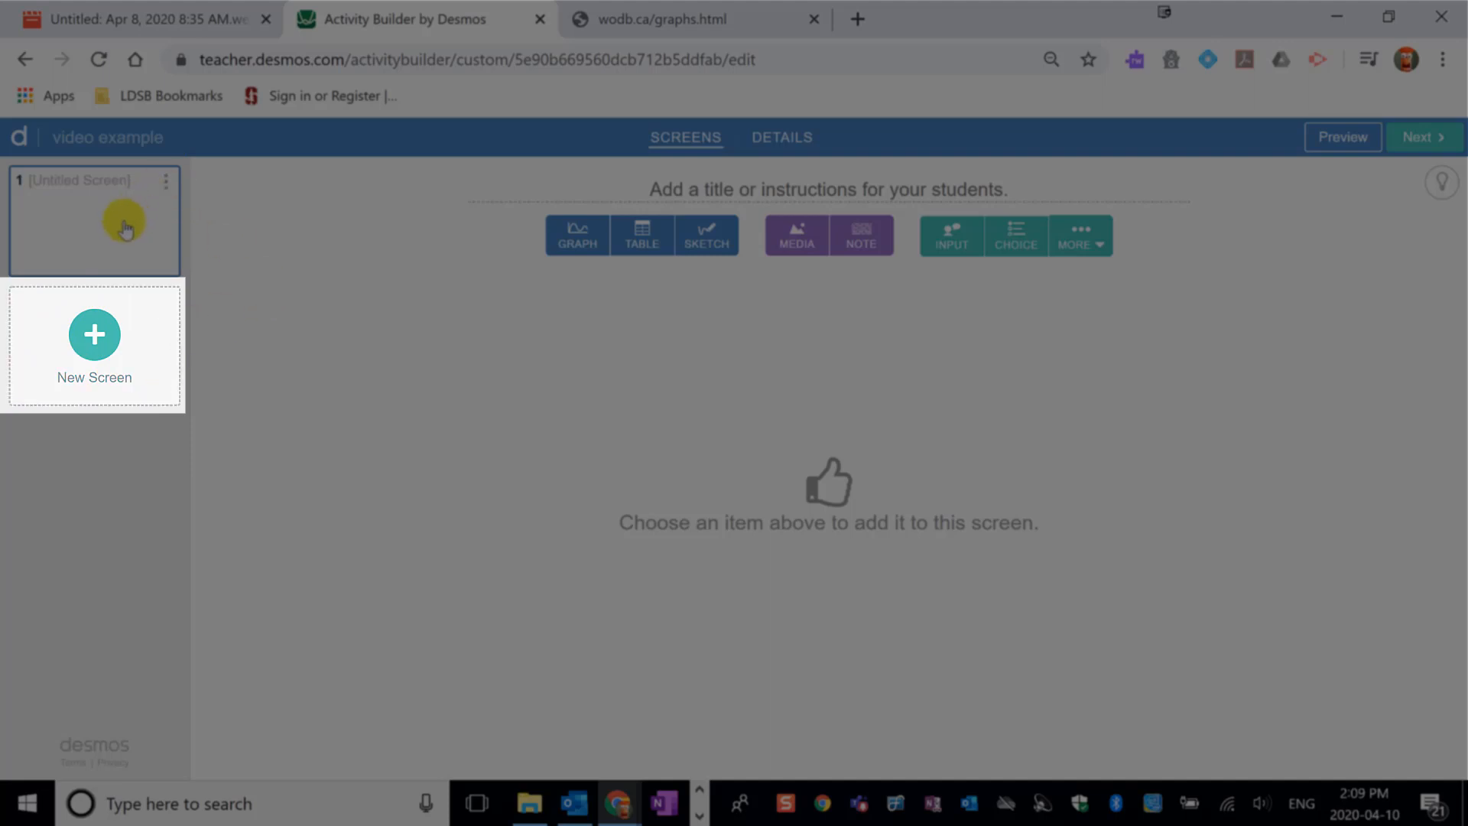
click(697, 186)
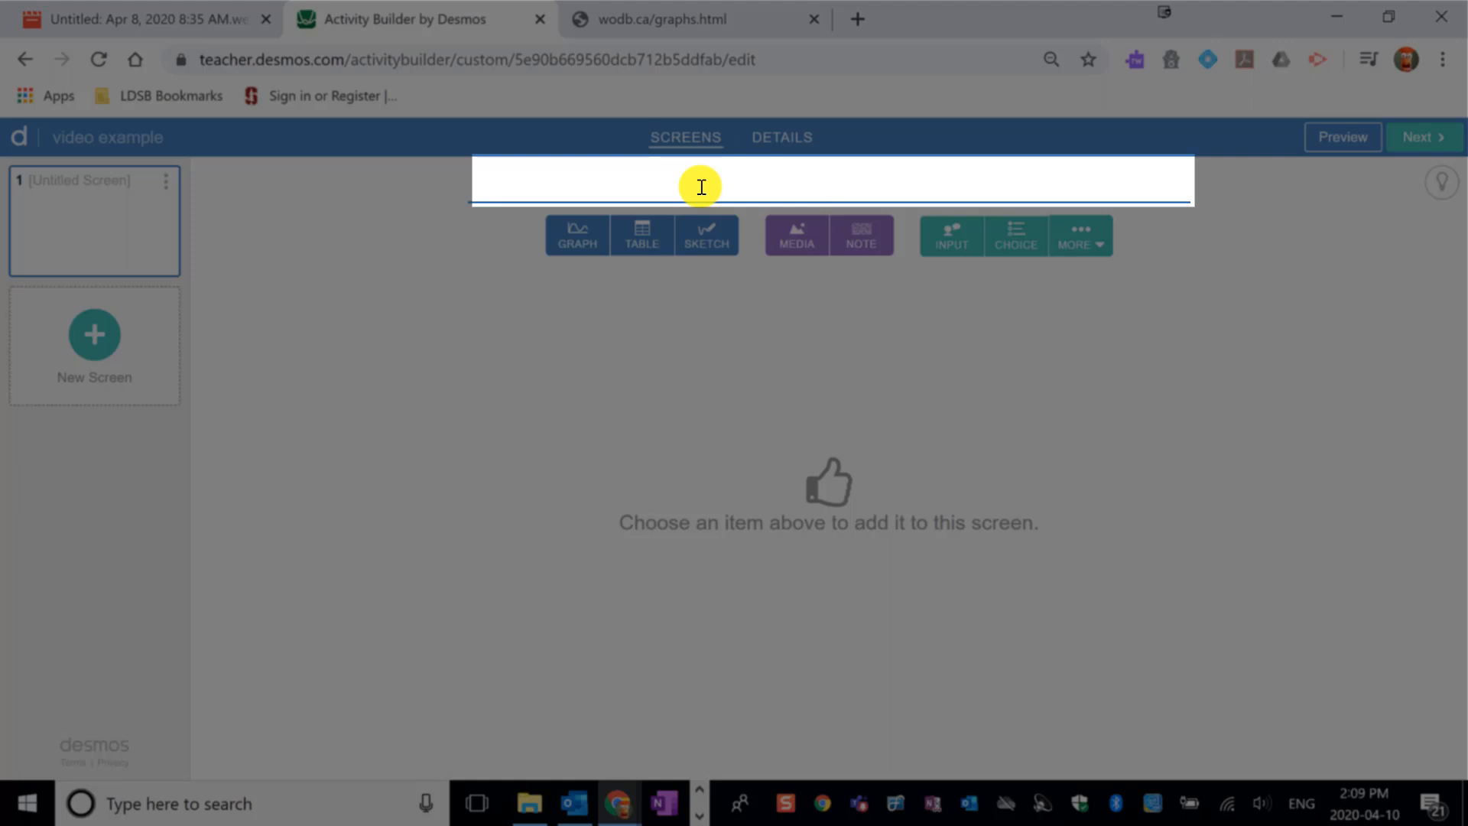
text(this is )
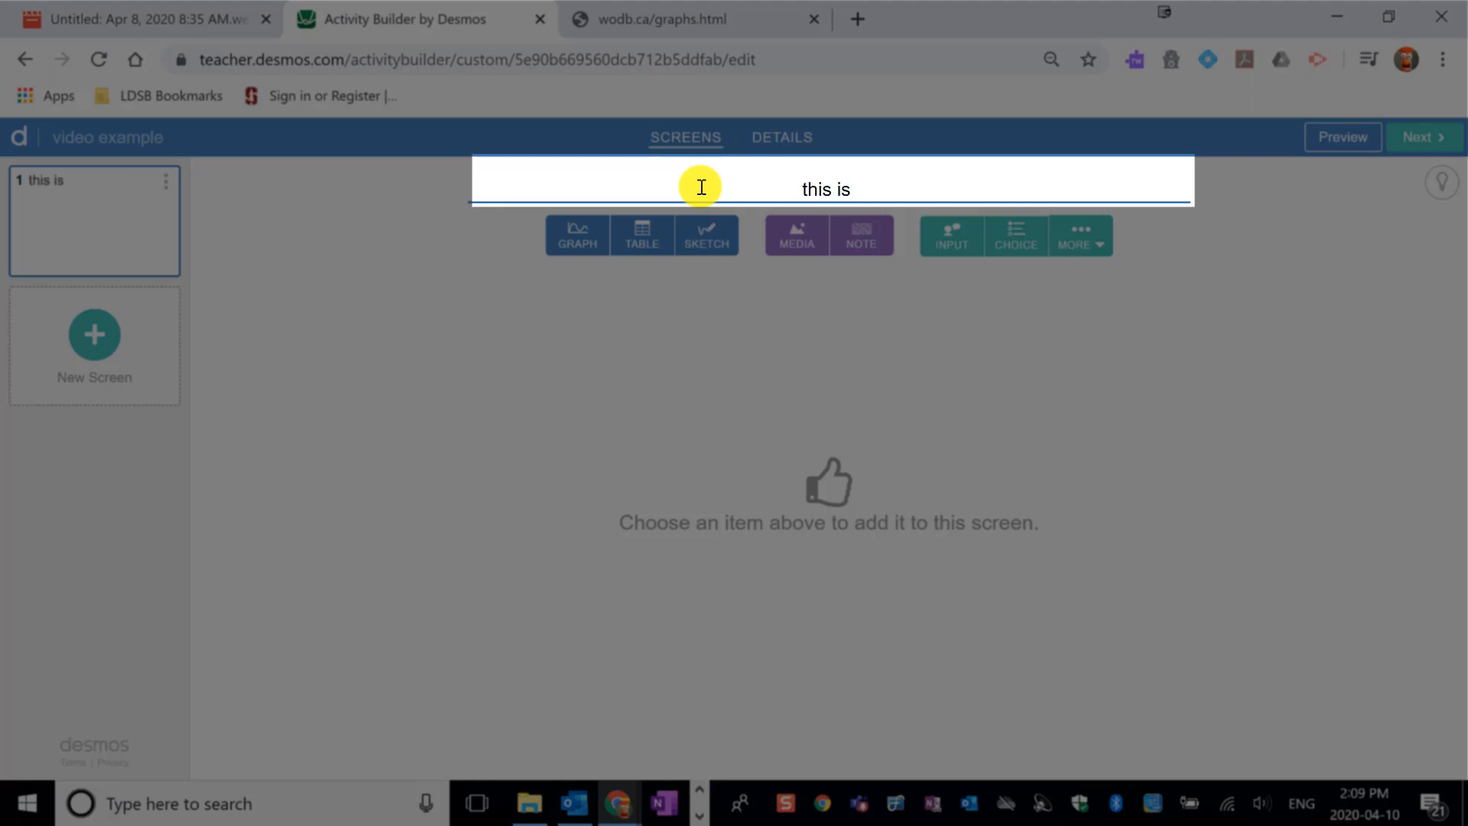
text(what i want you to do...)
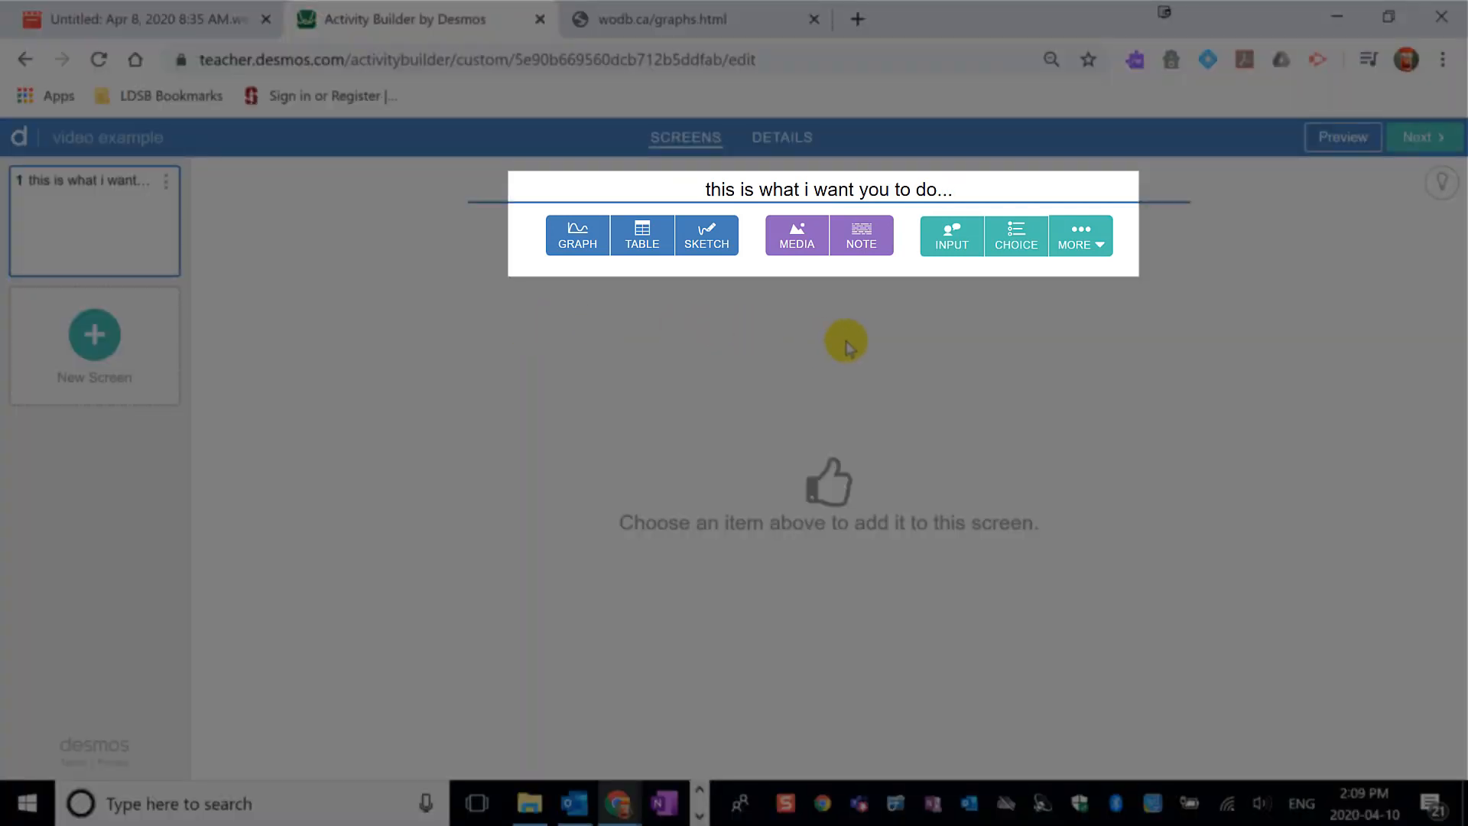
Add a text Input and a Graph to the first screen, then review the graph's axis settings and accept the blank graph
click(947, 251)
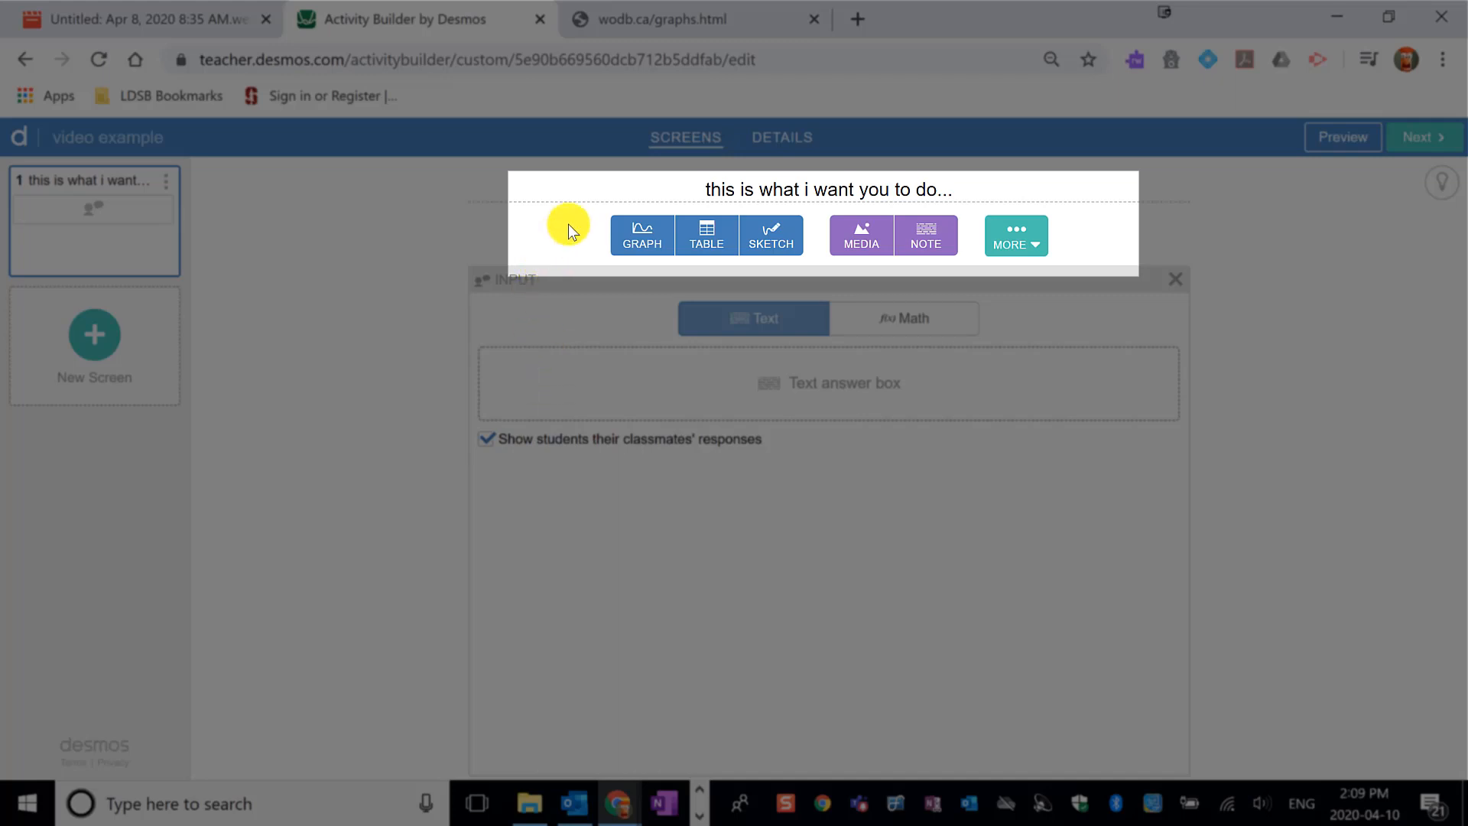
click(633, 234)
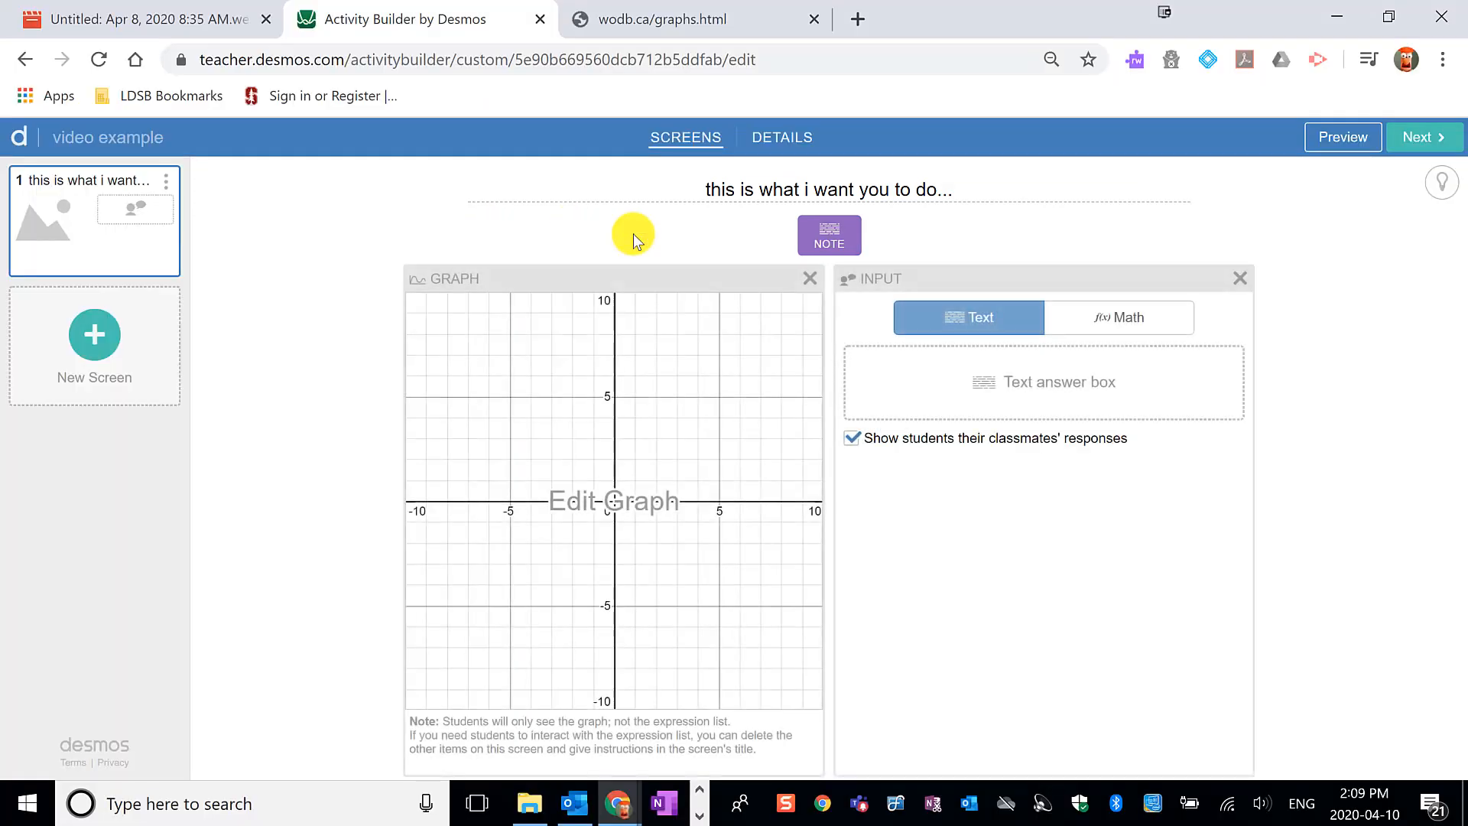
click(598, 530)
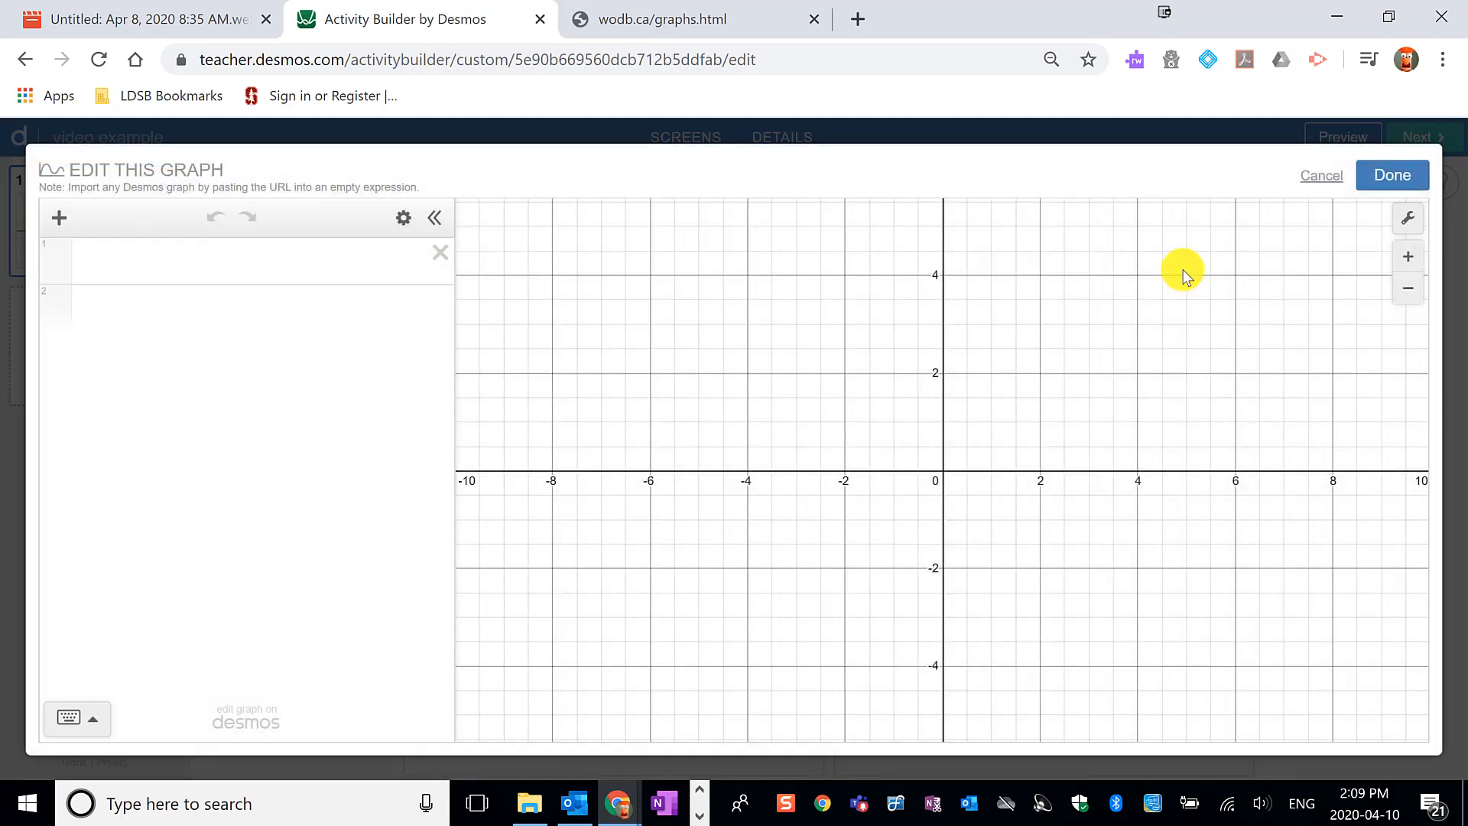
click(344, 256)
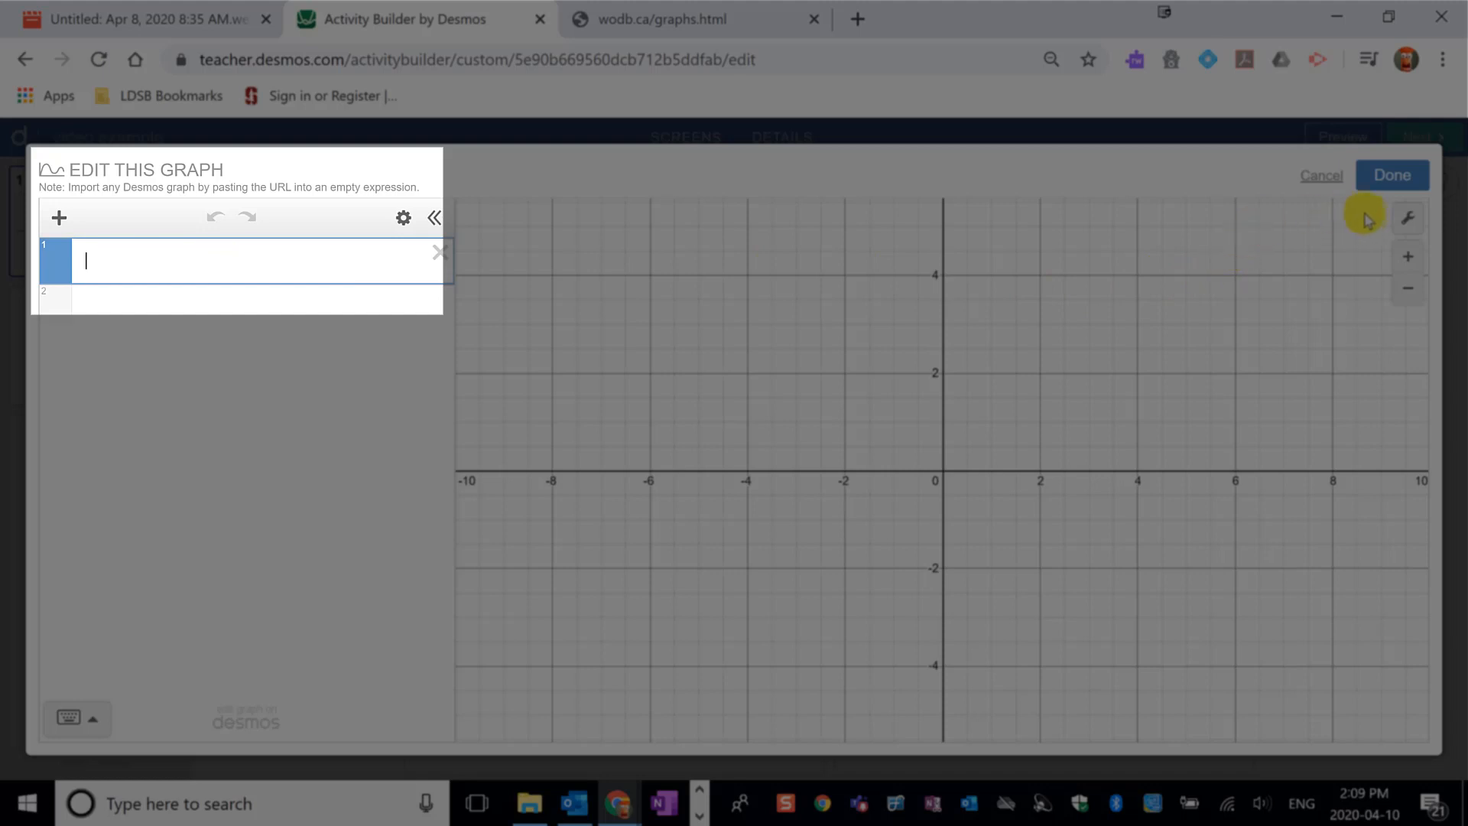
click(1408, 218)
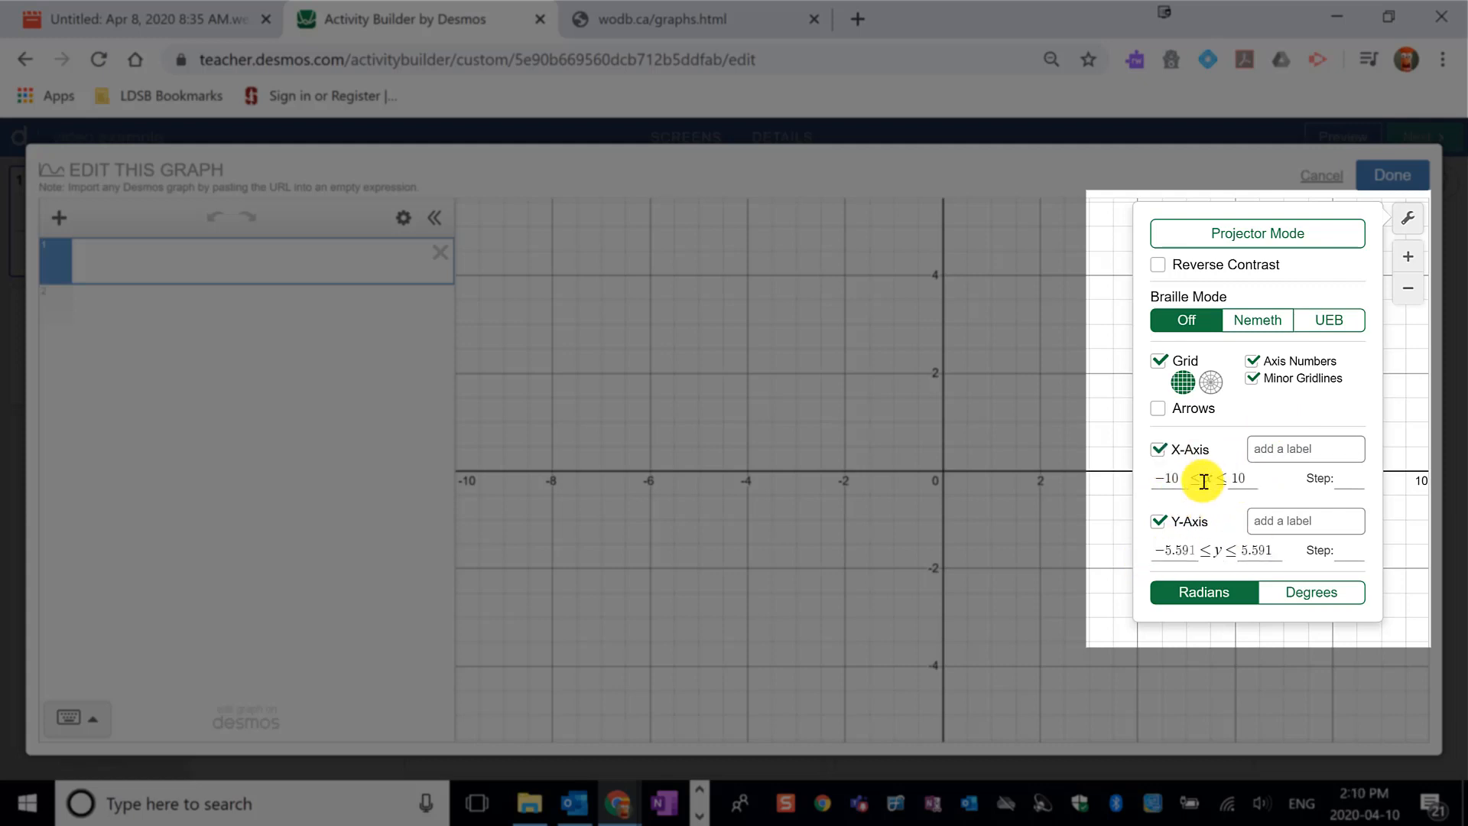
click(1377, 178)
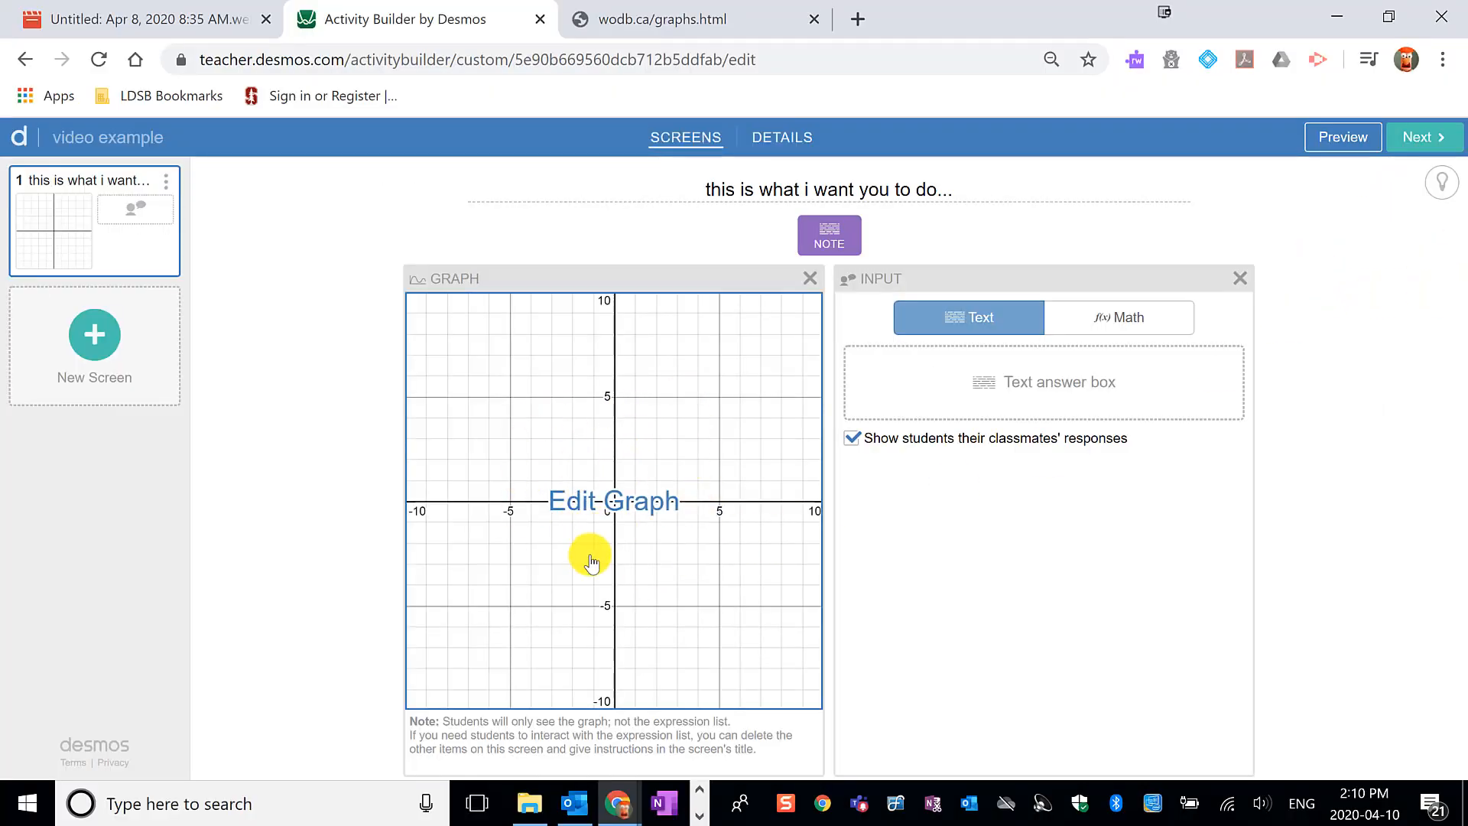
Add a note reading "further and more detailed instructions..." to the first screen and preview the screen as a student
click(822, 234)
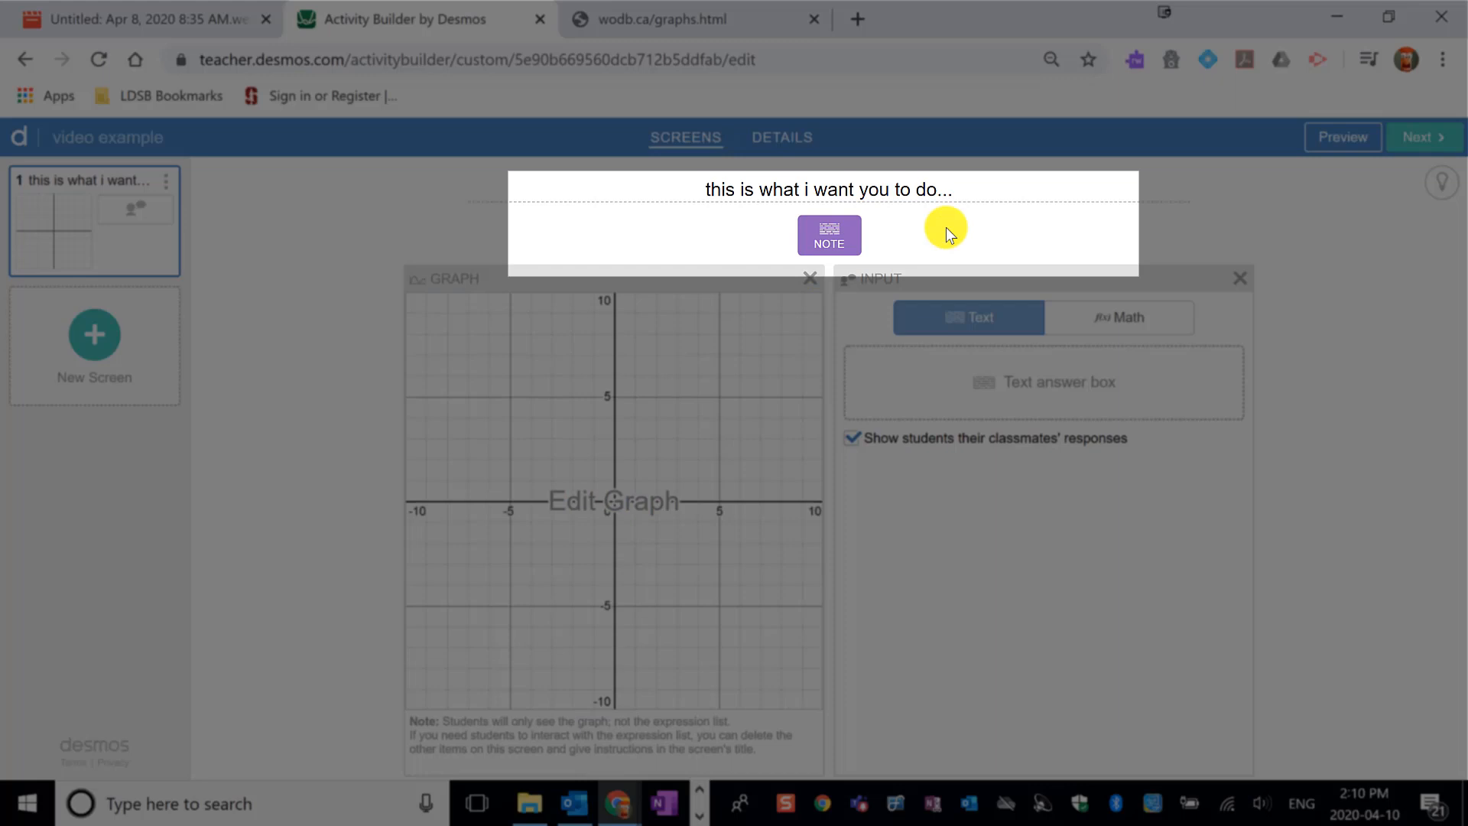
click(836, 236)
text(furth)
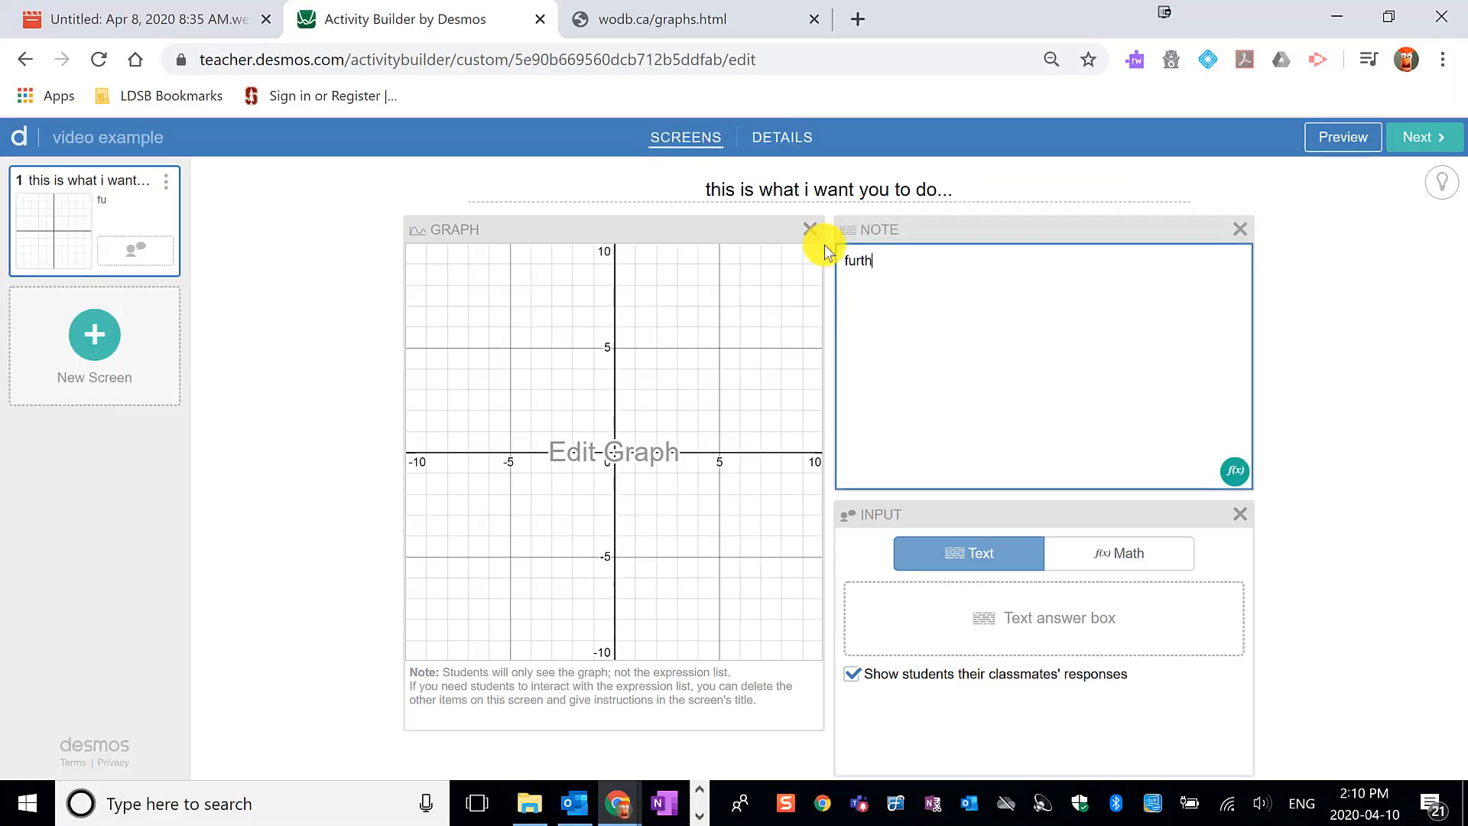
text(er and more deailed sint)
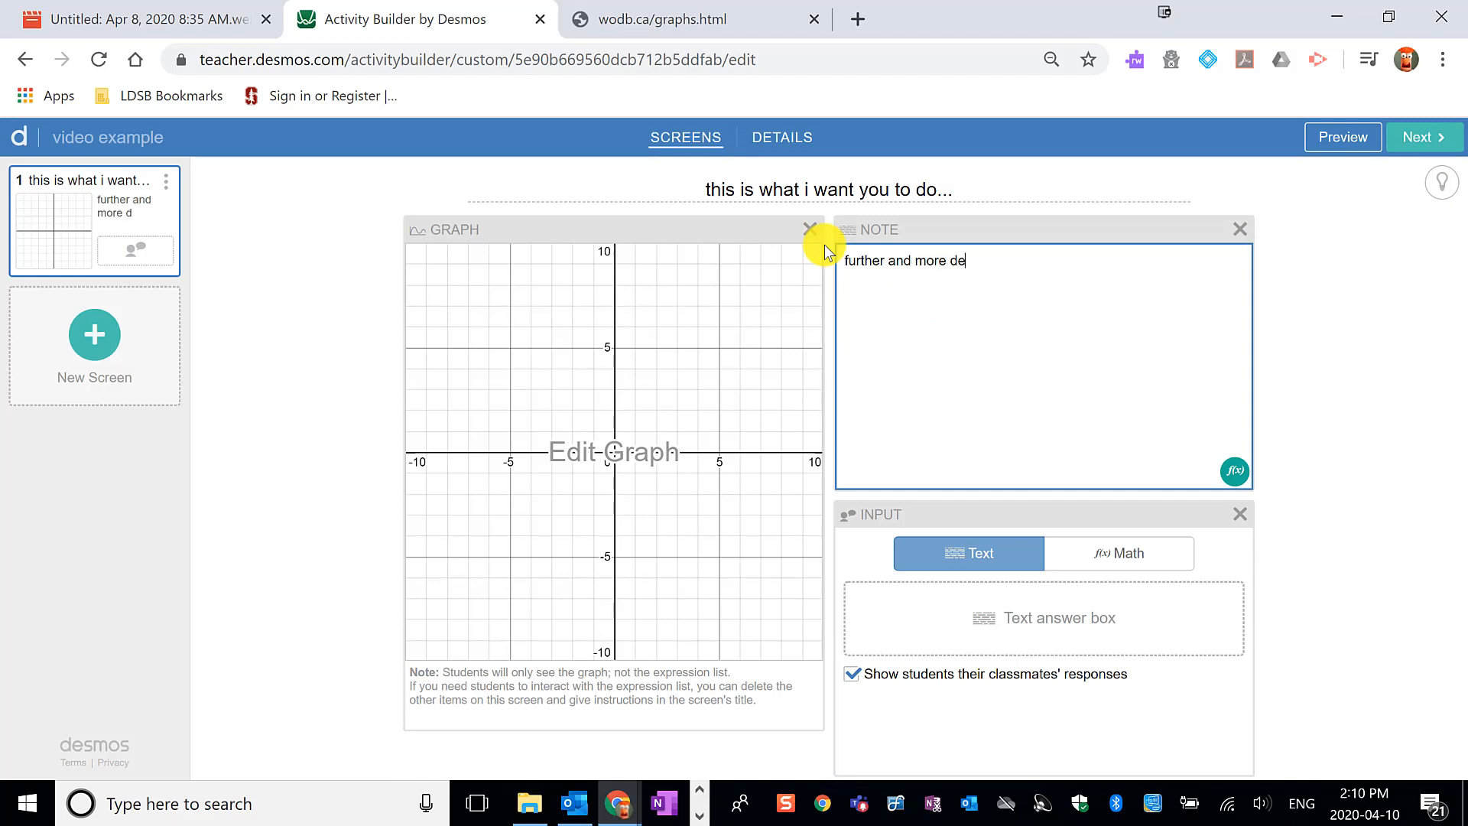
text(ructions...)
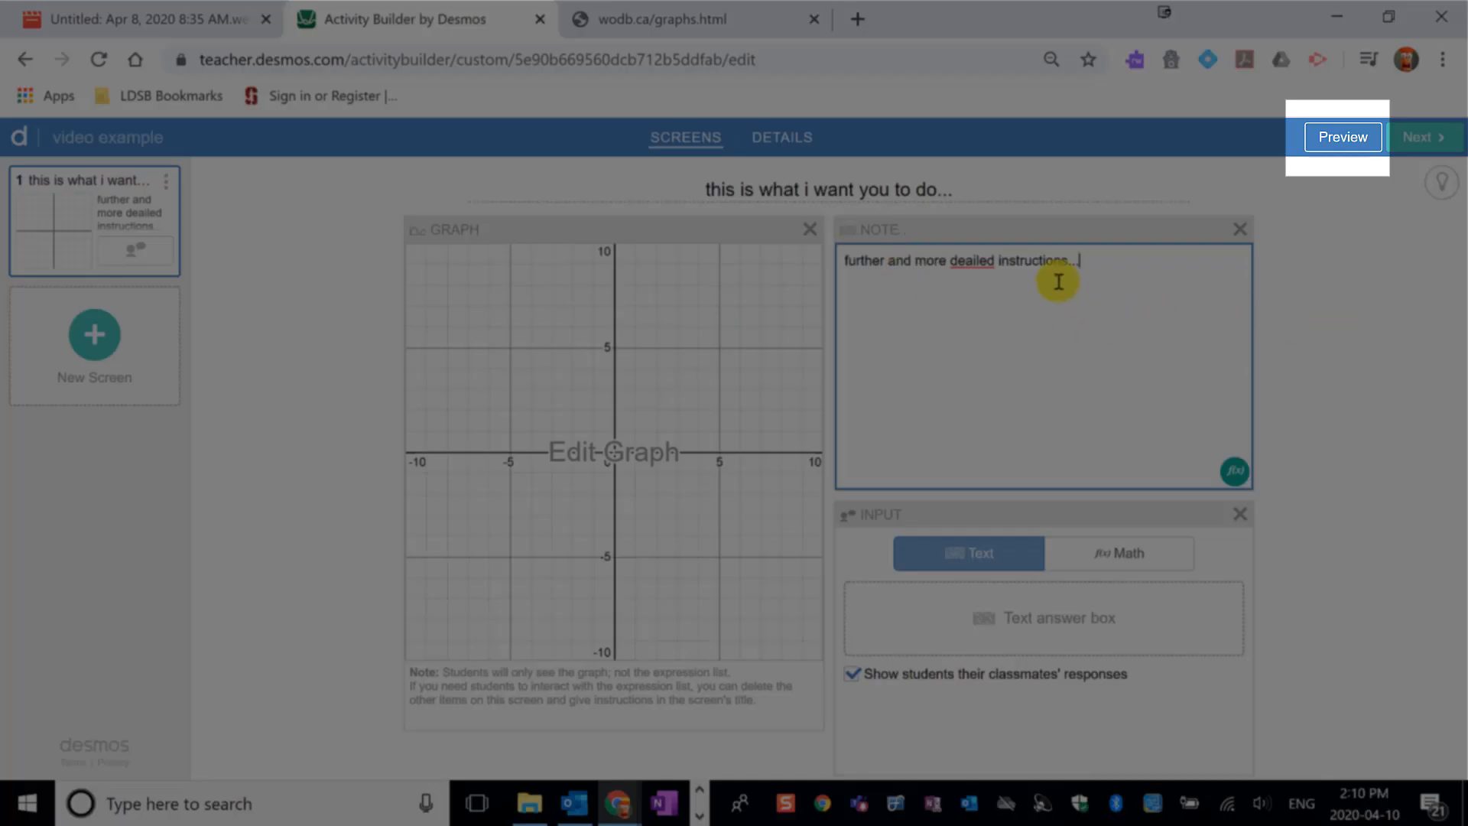
click(964, 261)
text(t)
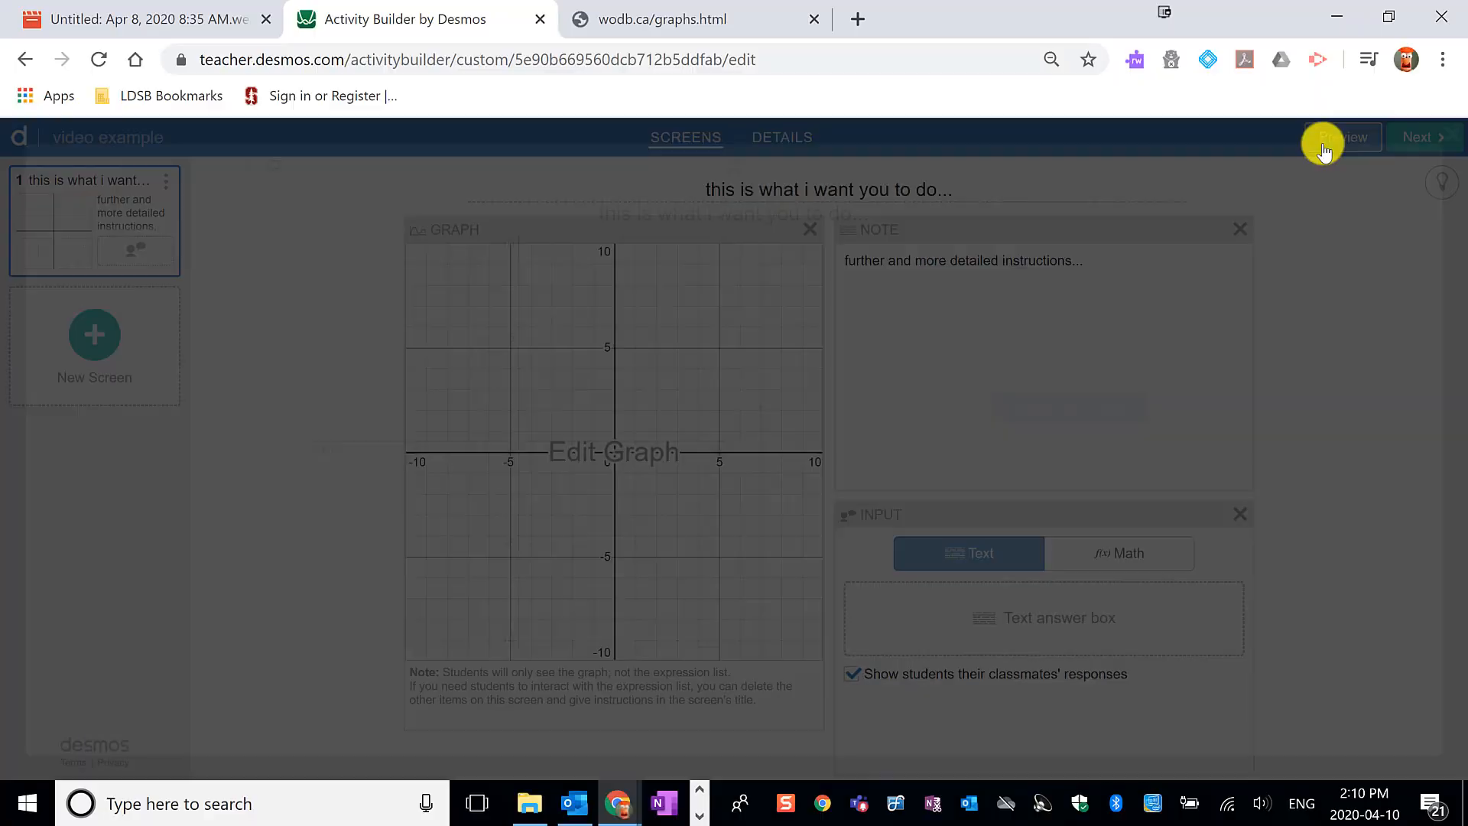
click(1324, 144)
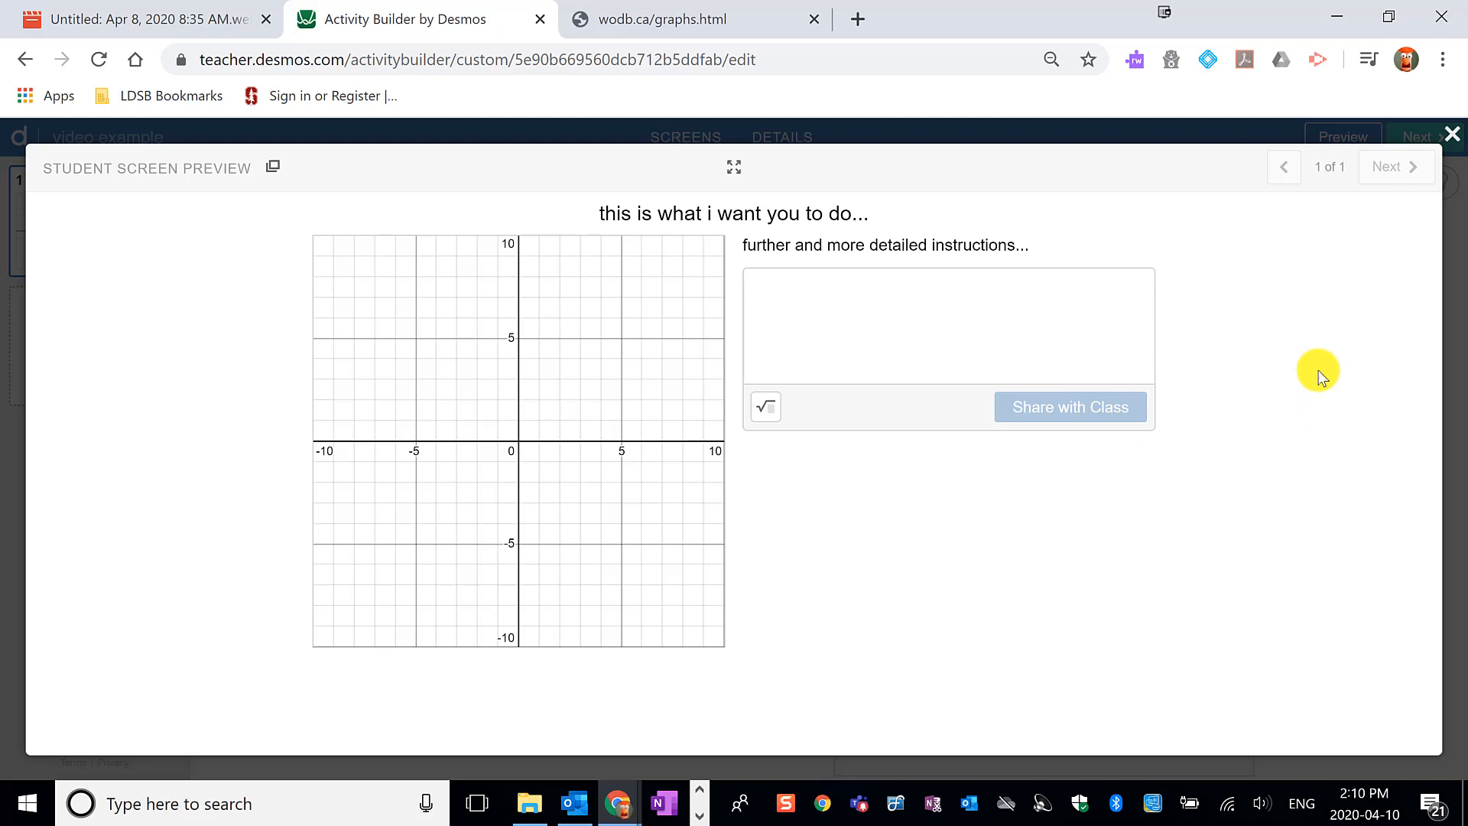
click(1451, 140)
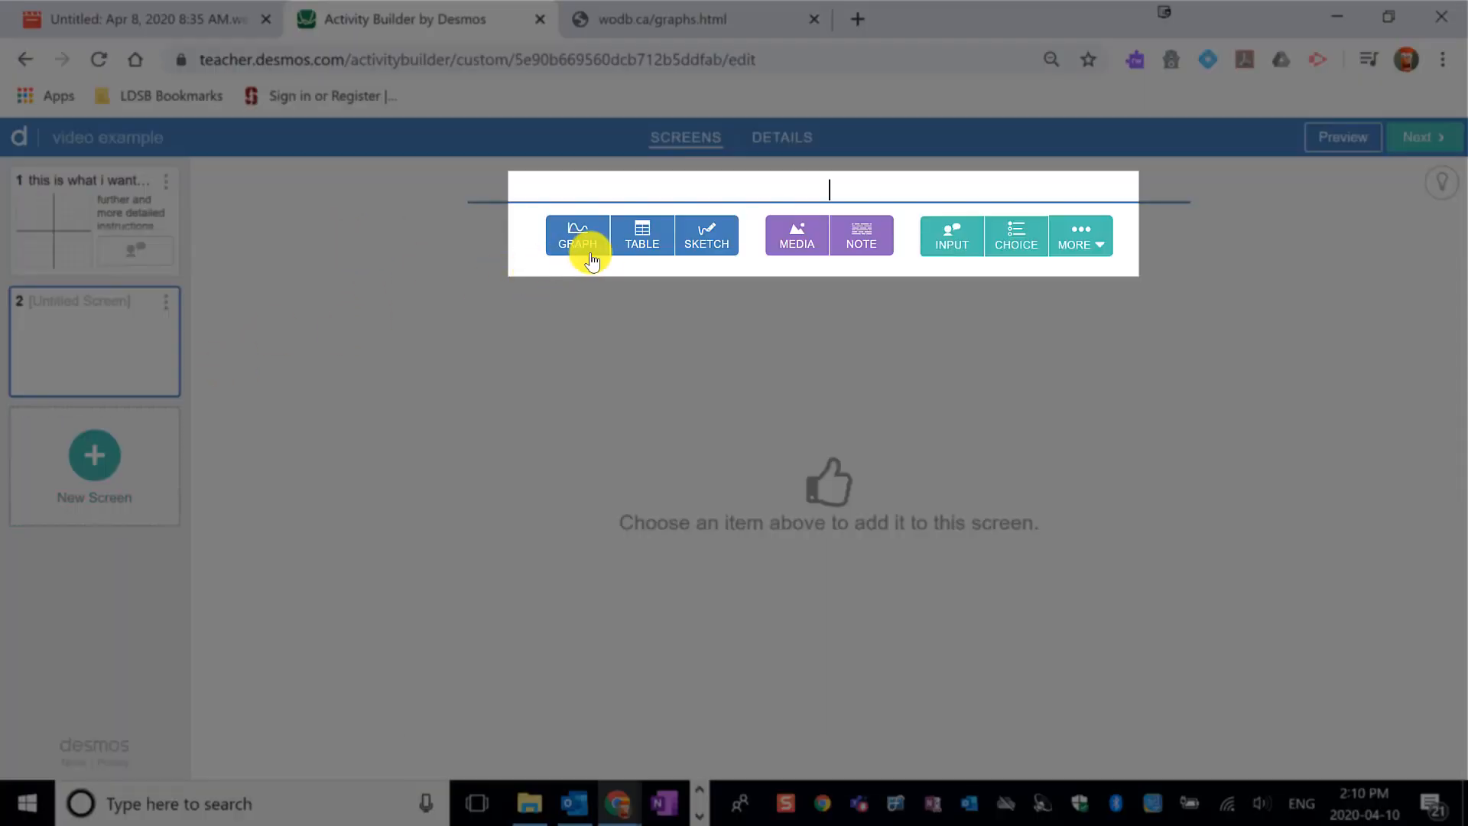
Add a table to a new second screen and head its two columns c and d
click(643, 236)
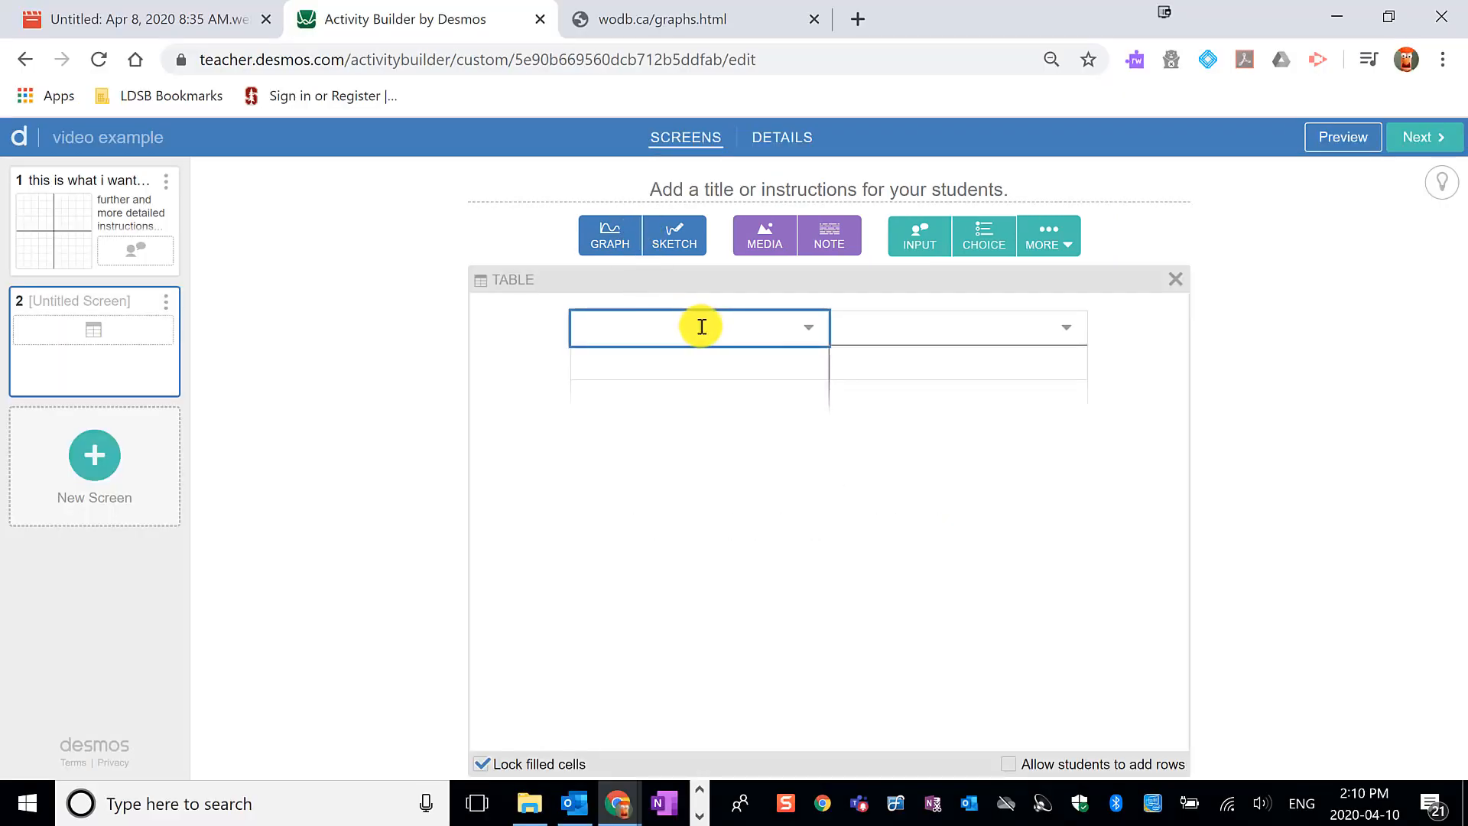
text(c)
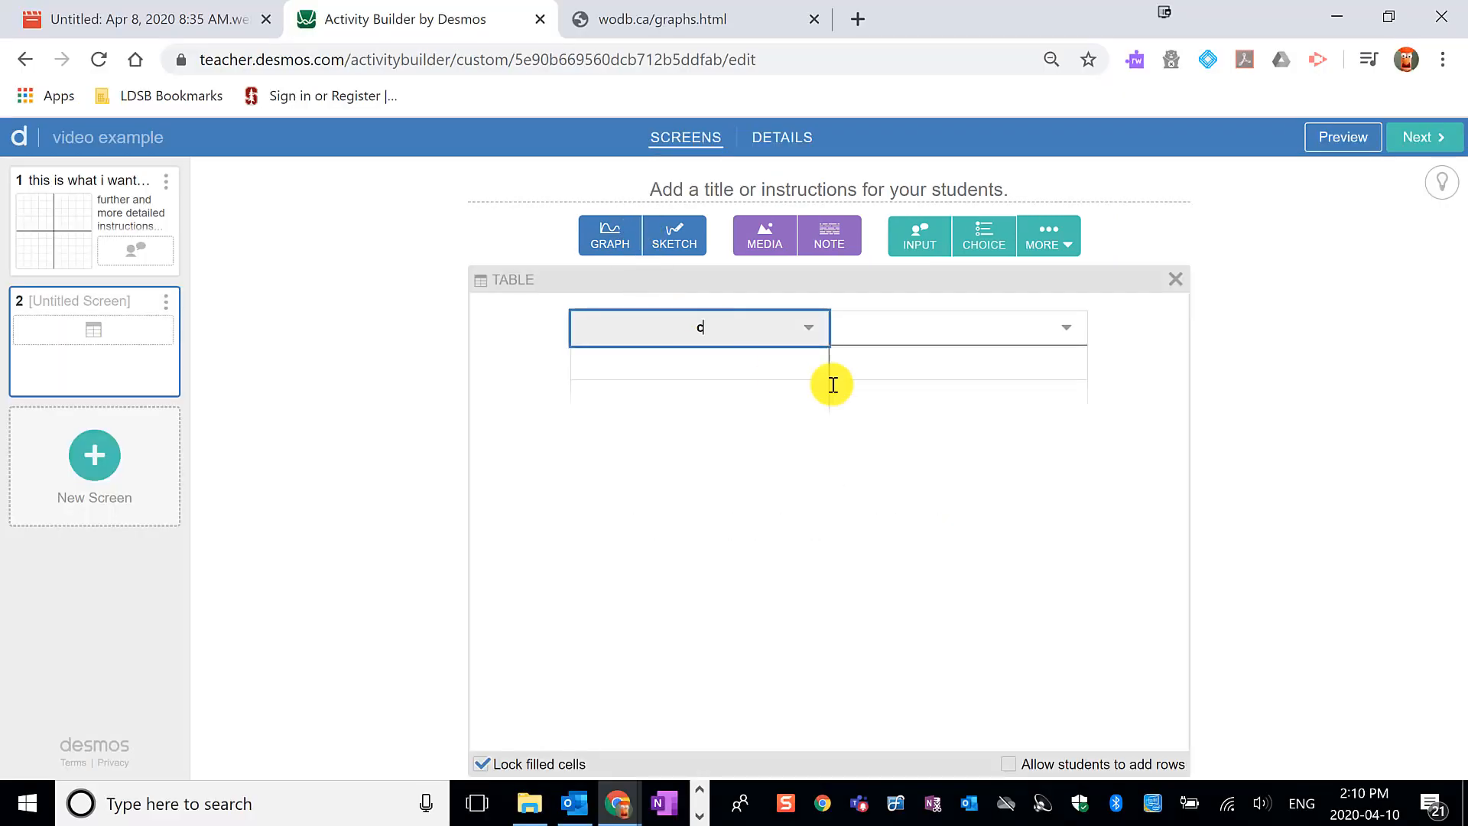
click(938, 328)
text(d)
Enter 1 in the first cell of column c and extend the table with six empty rows
click(766, 371)
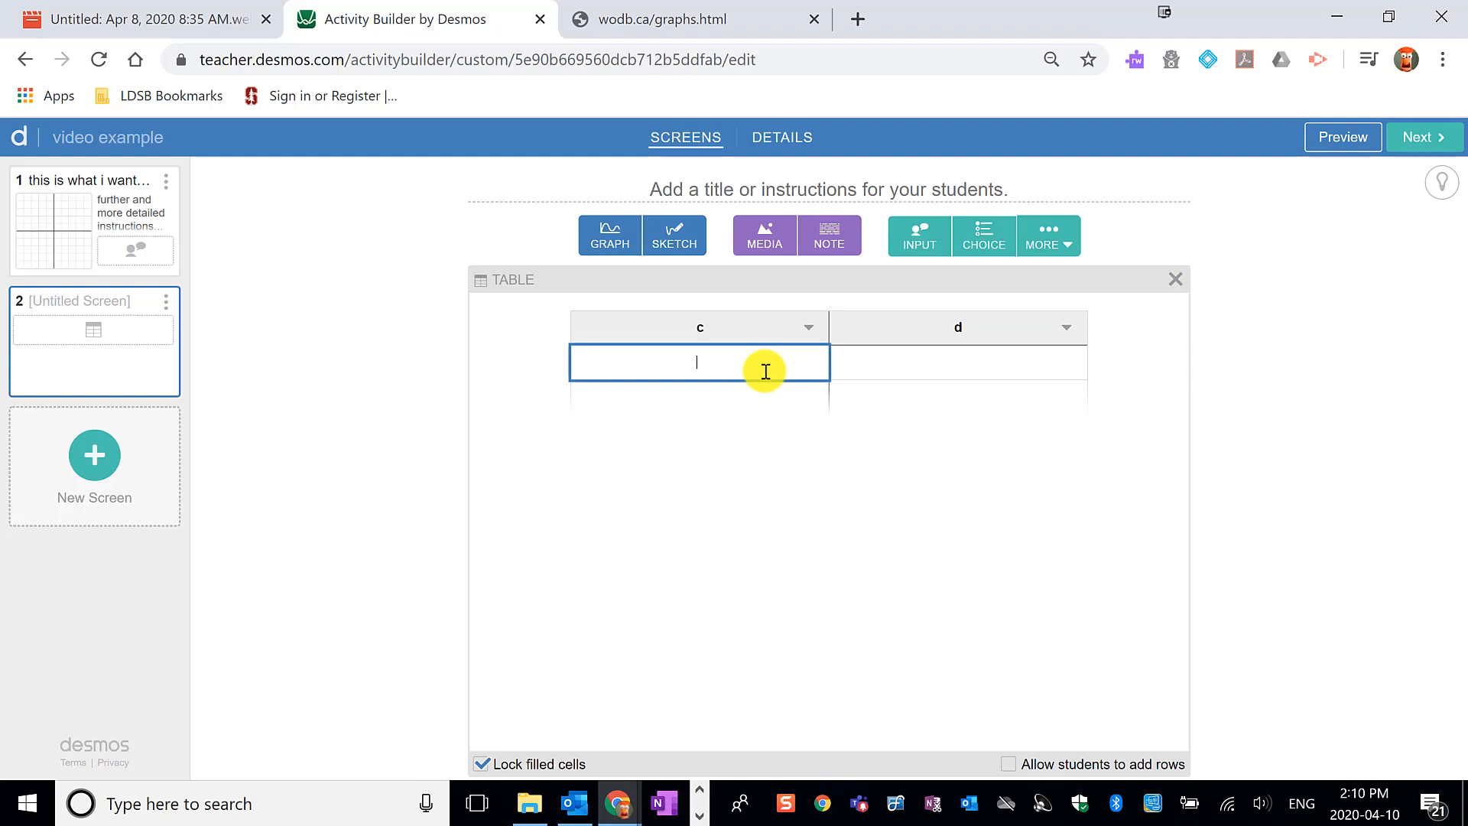
text(1)
key(Return)
key(Return)
key(Return)
key(Return)
key(Return)
key(Return)
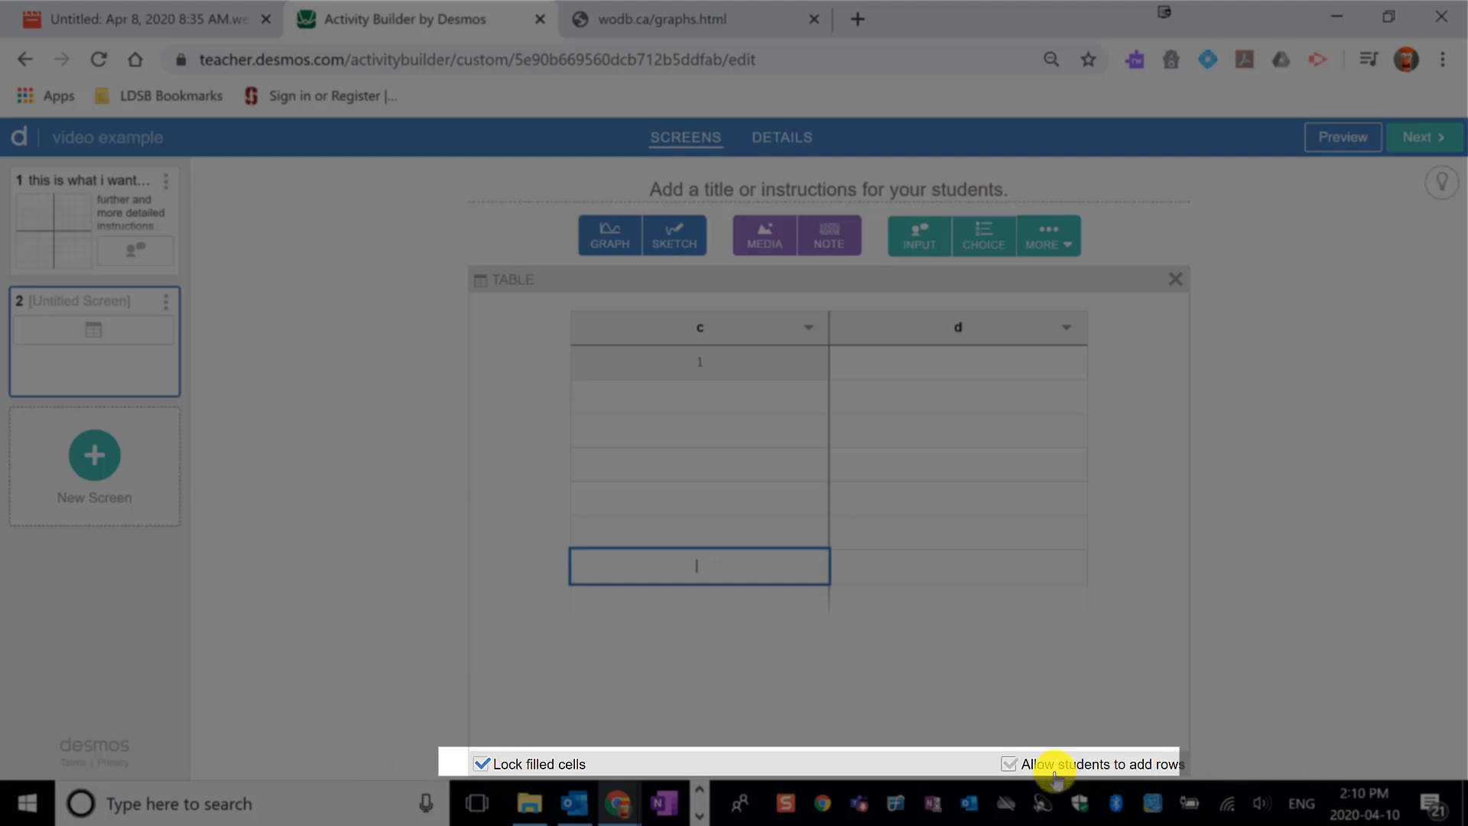
Allow students to add table rows and add a Sketch with an Editable Graph background to the second screen
click(1016, 768)
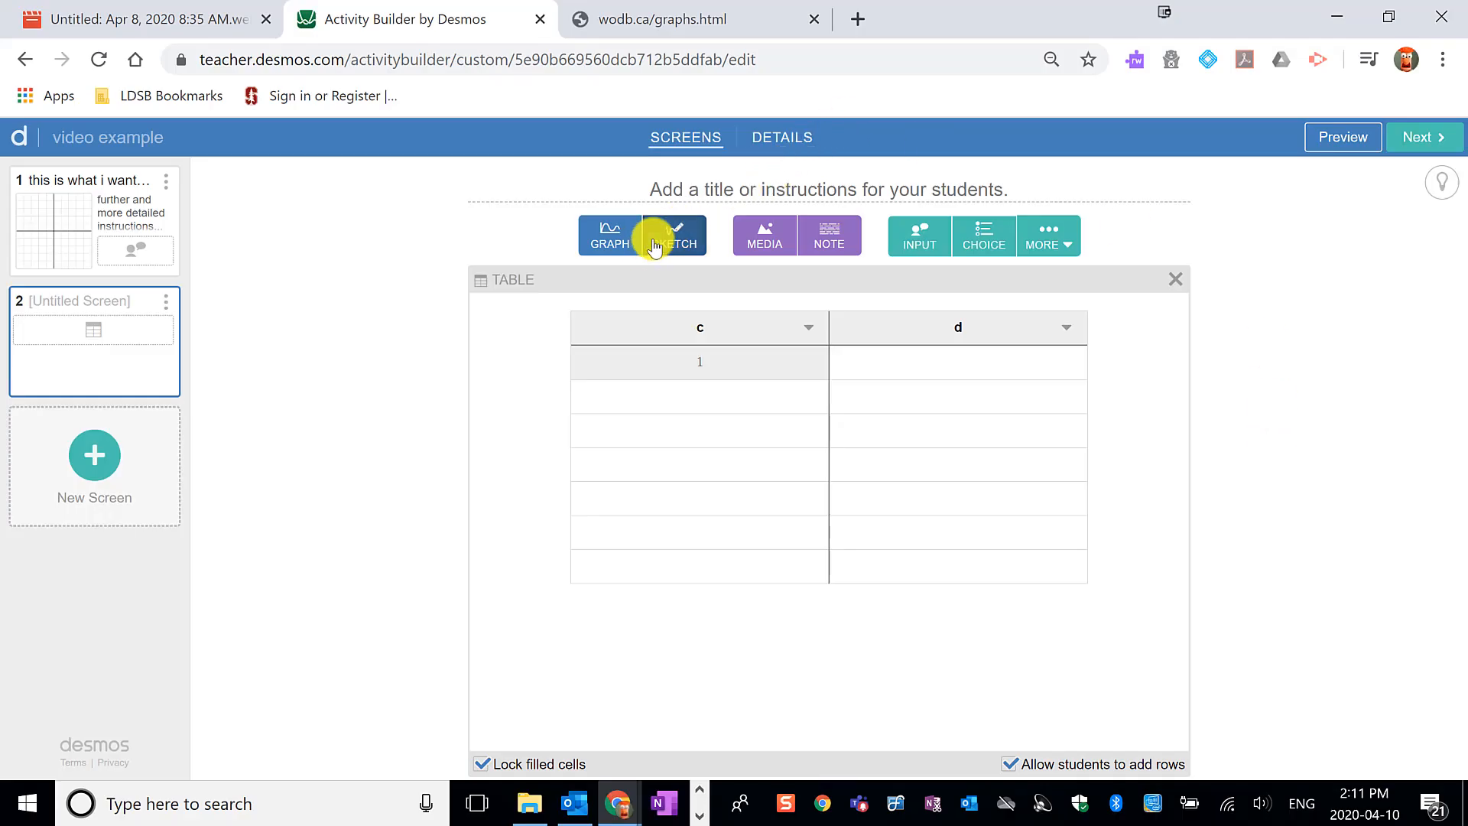
click(655, 247)
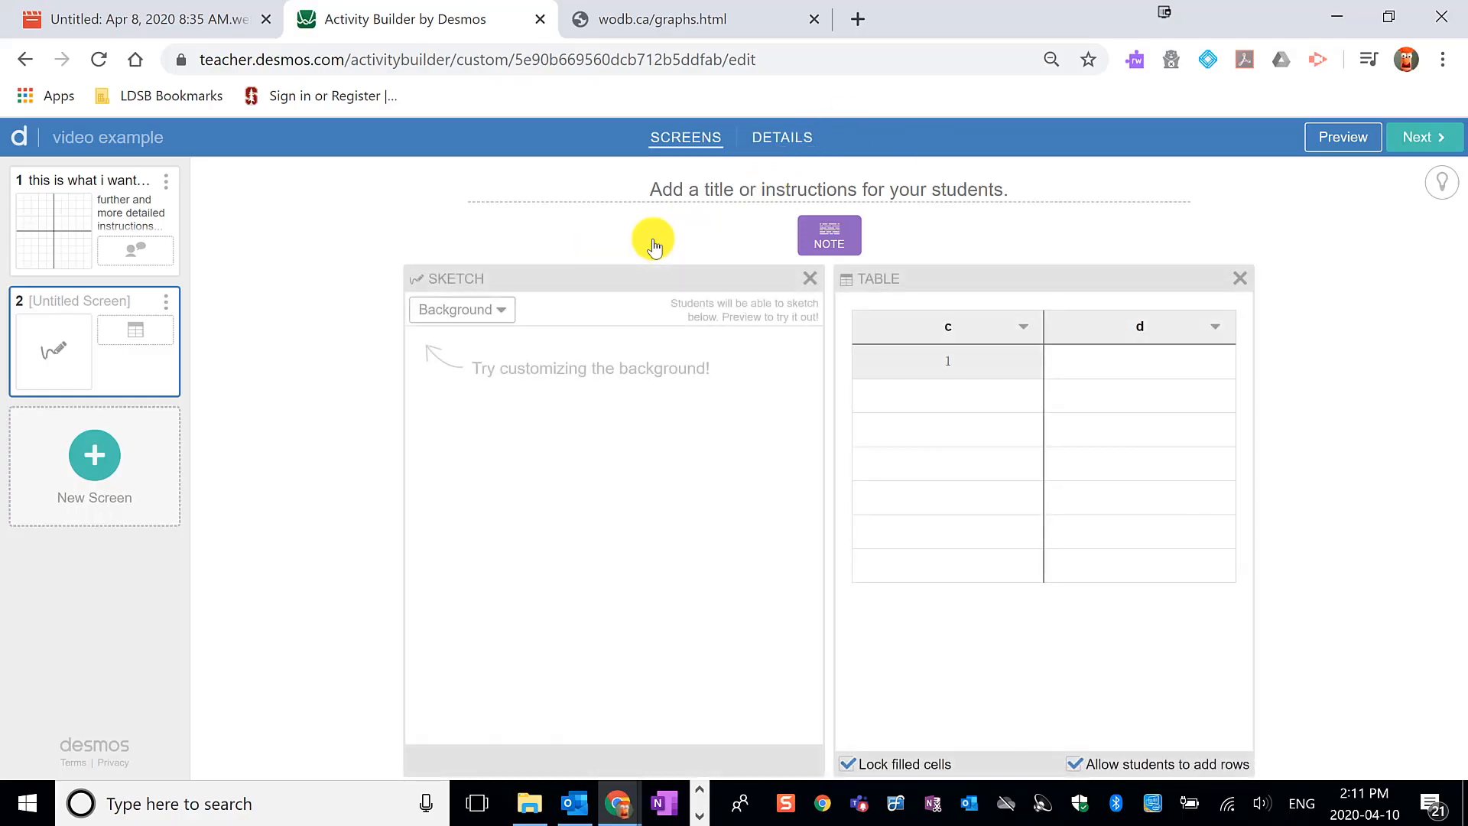
click(498, 312)
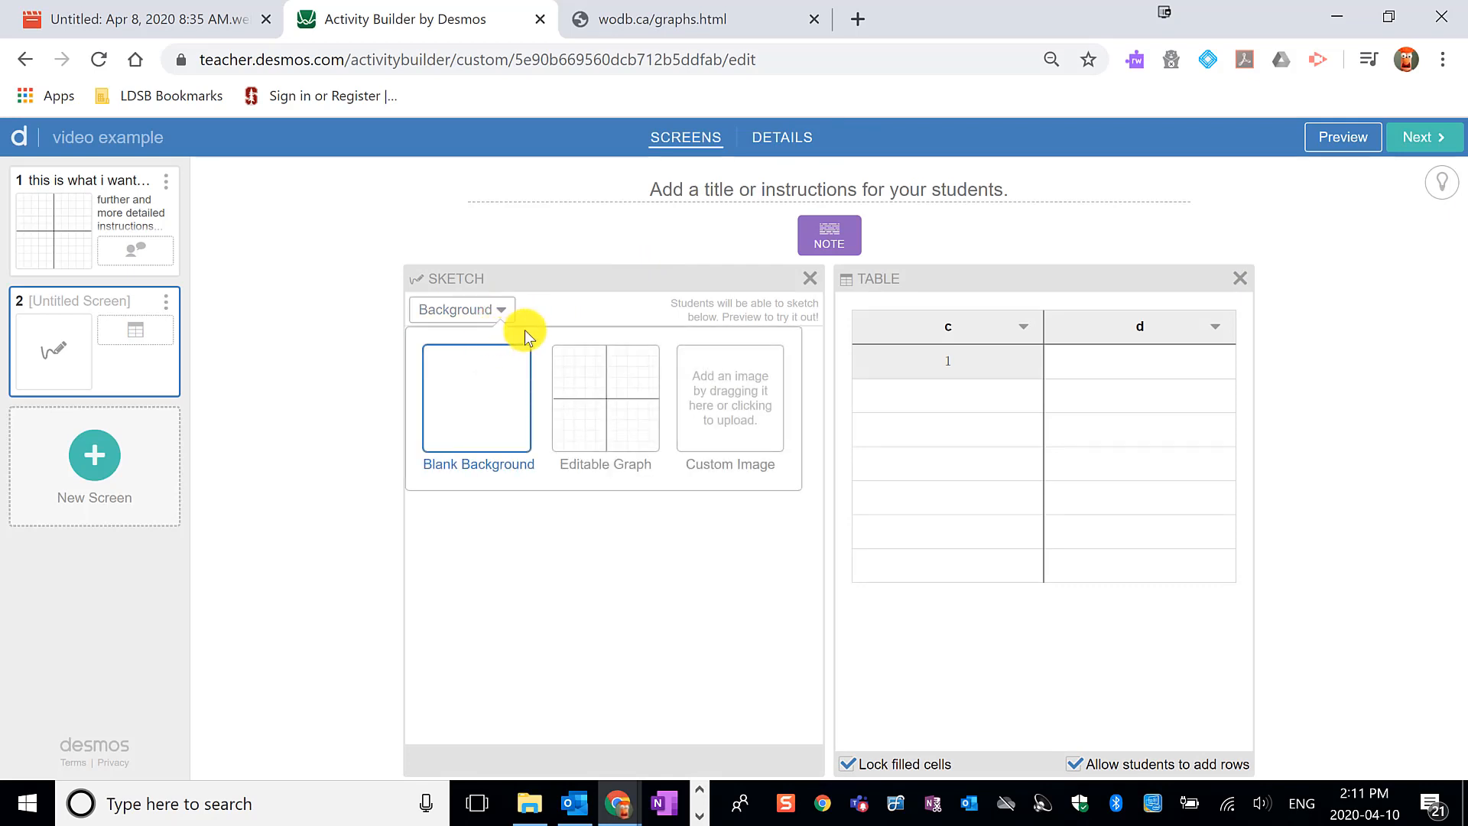
click(614, 389)
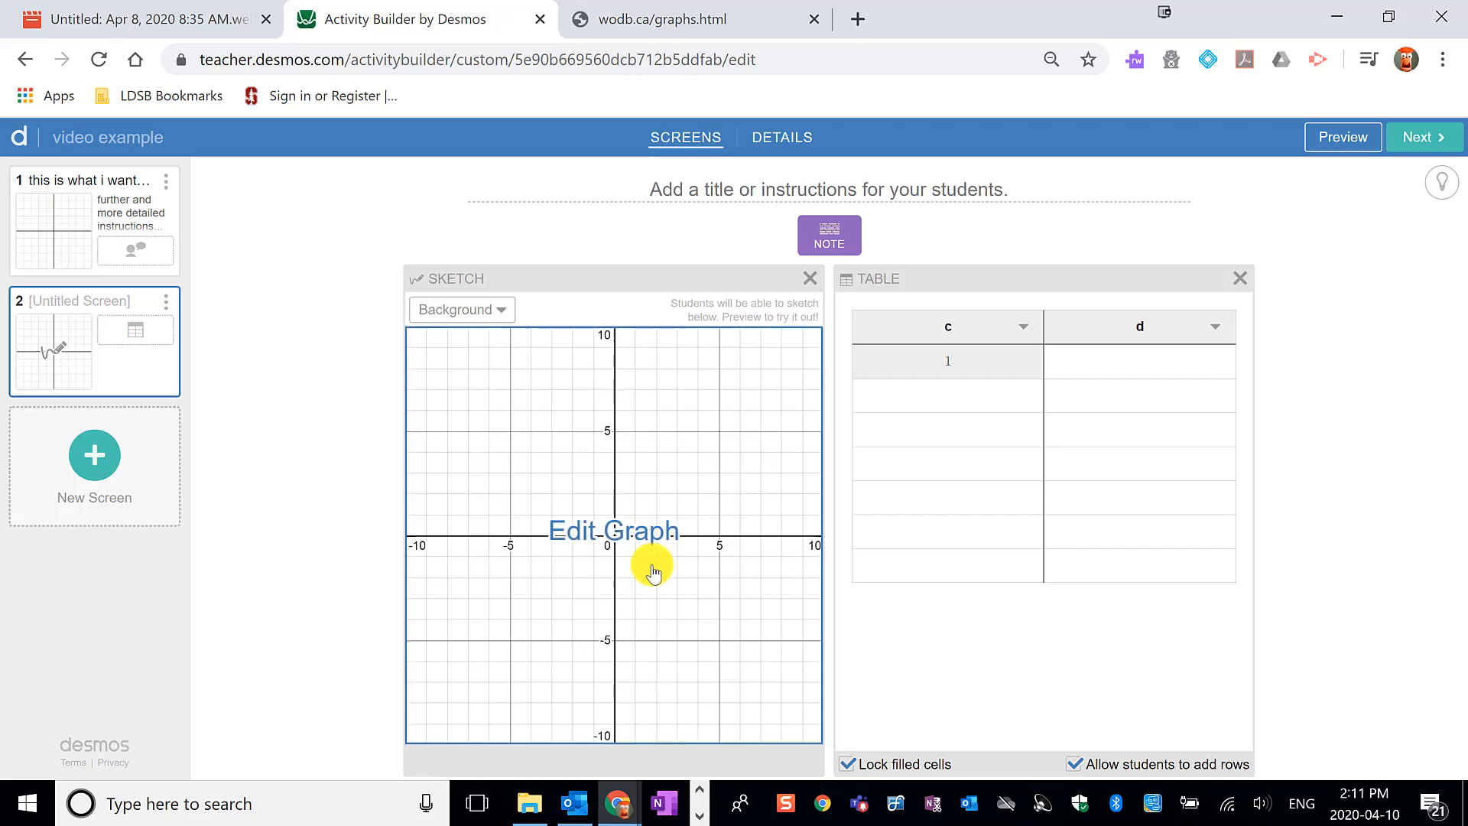
Set the sketch background graph's lower x-axis and y-axis limits to 0 and accept the graph
click(655, 540)
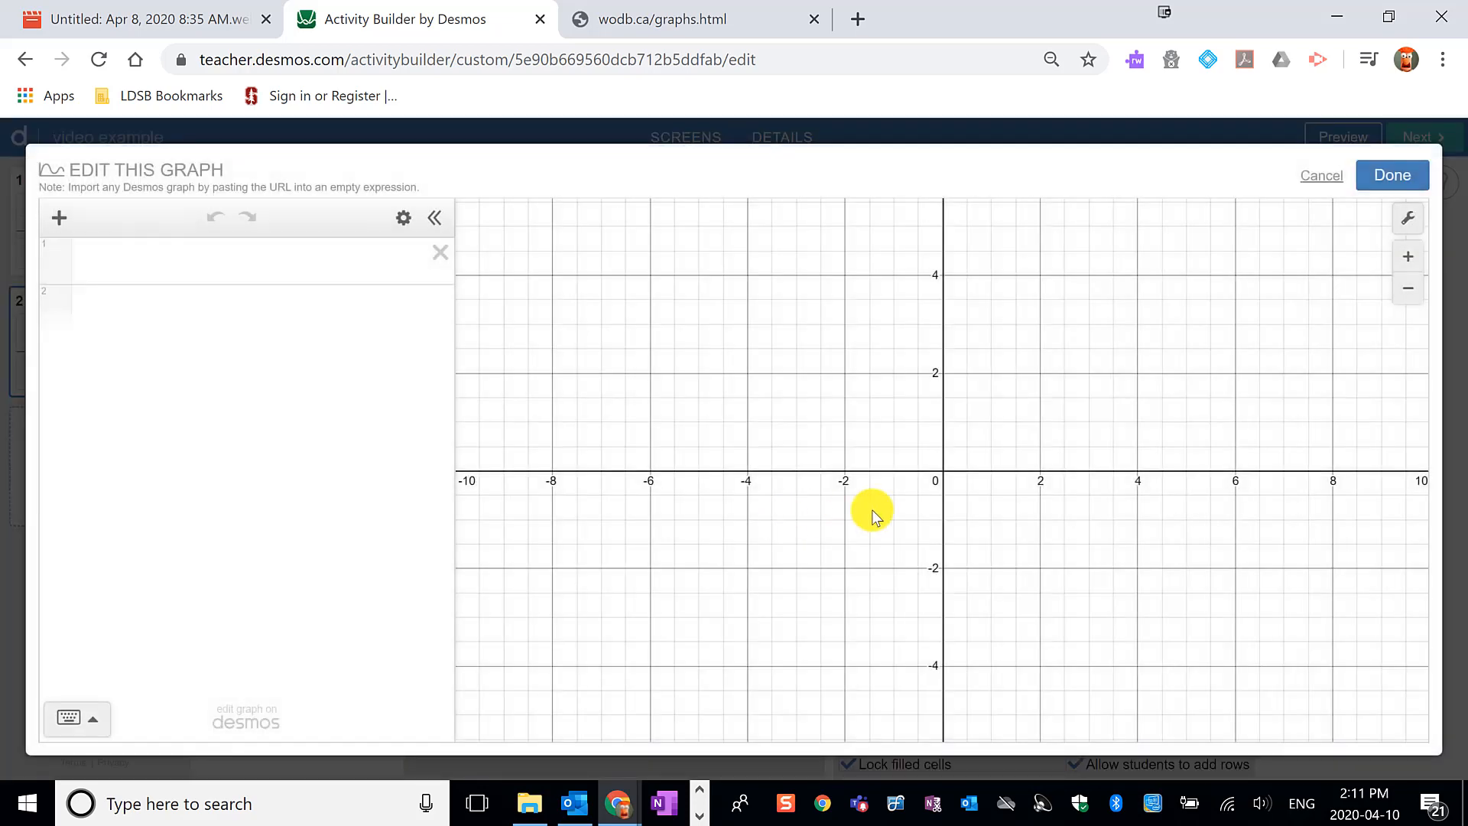
click(1407, 218)
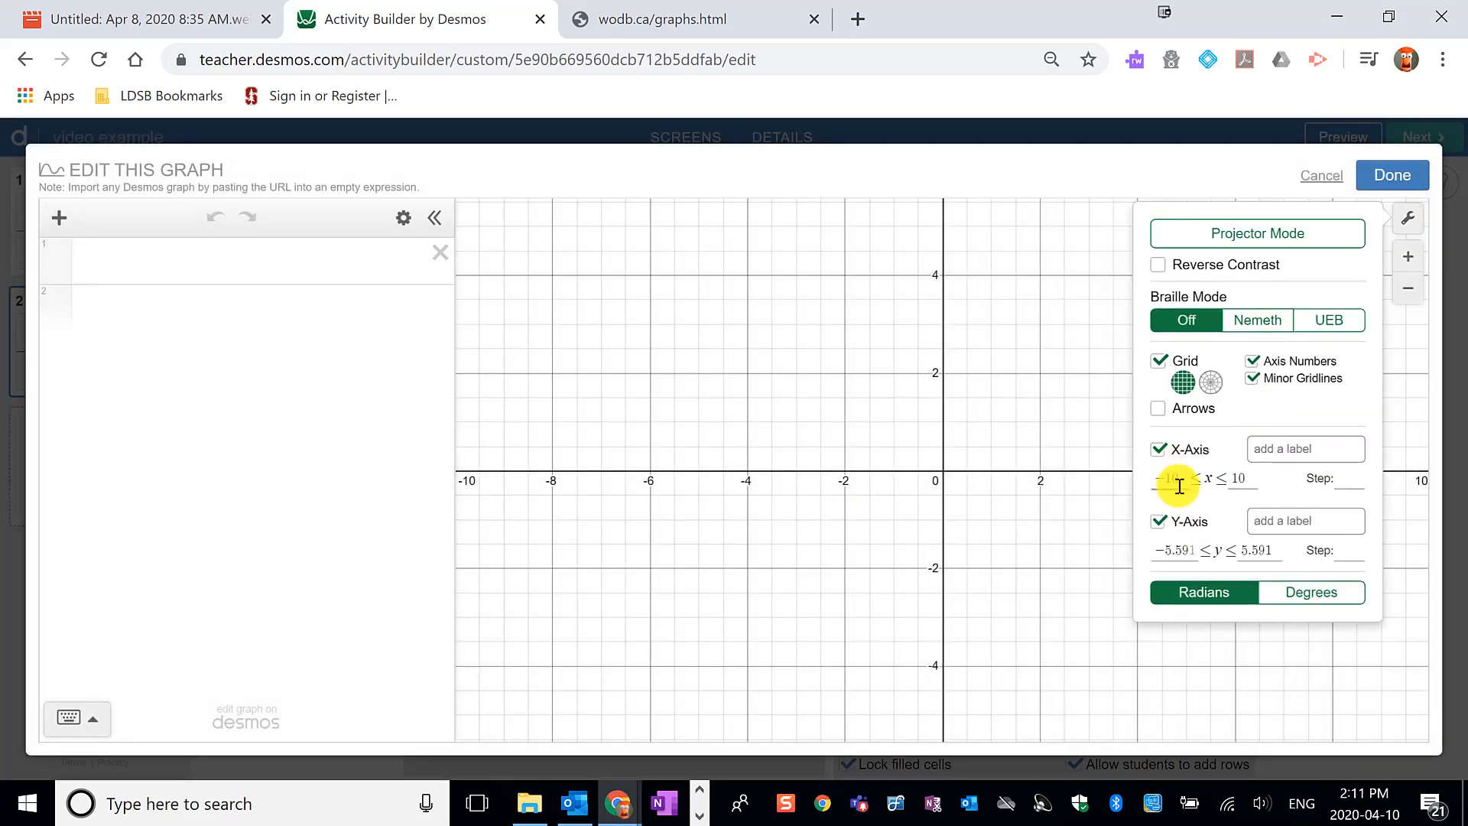
drag(1180, 487, 1109, 479)
text(0)
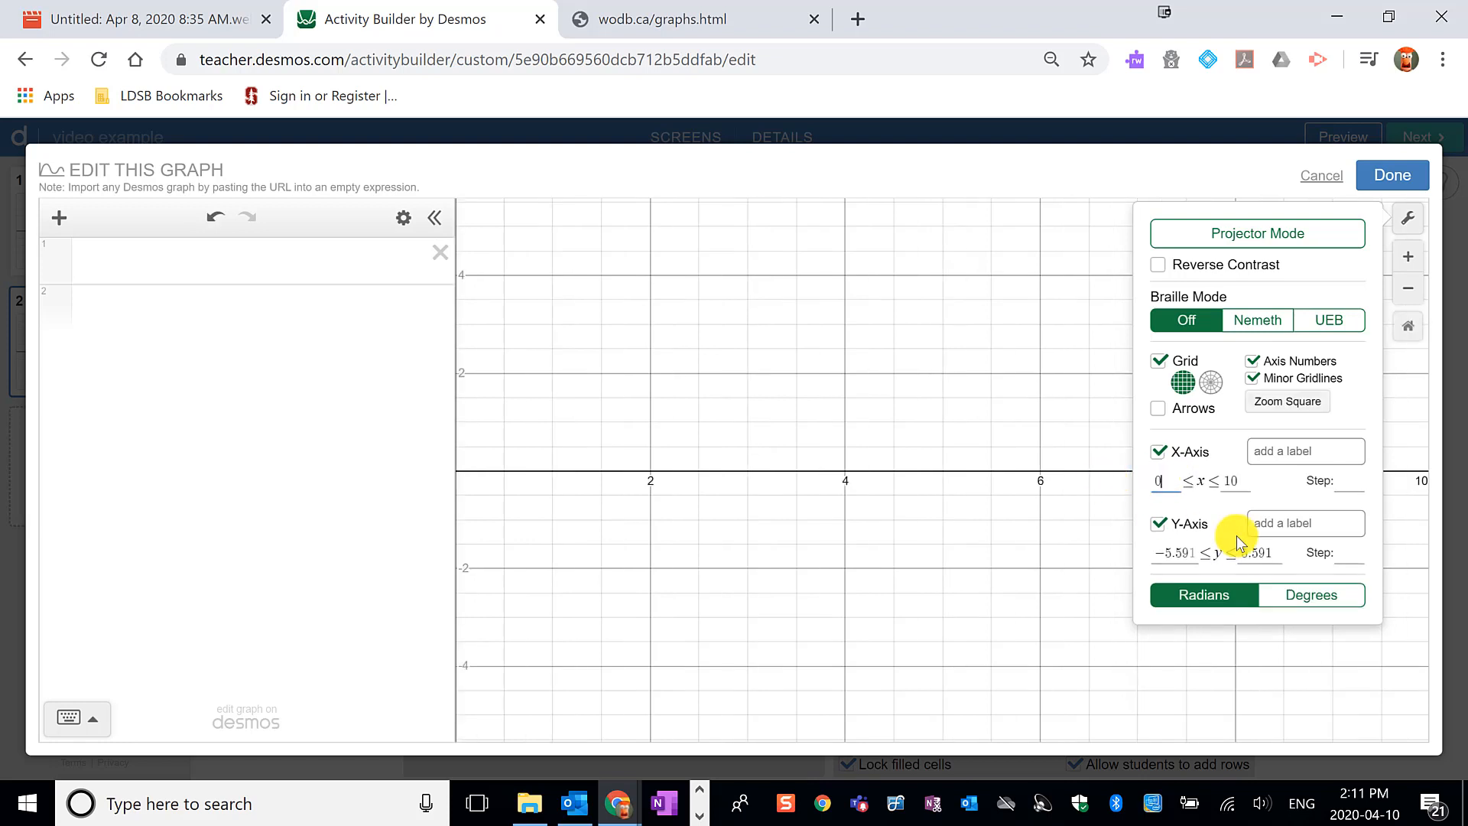
drag(1193, 553, 1047, 556)
text(0)
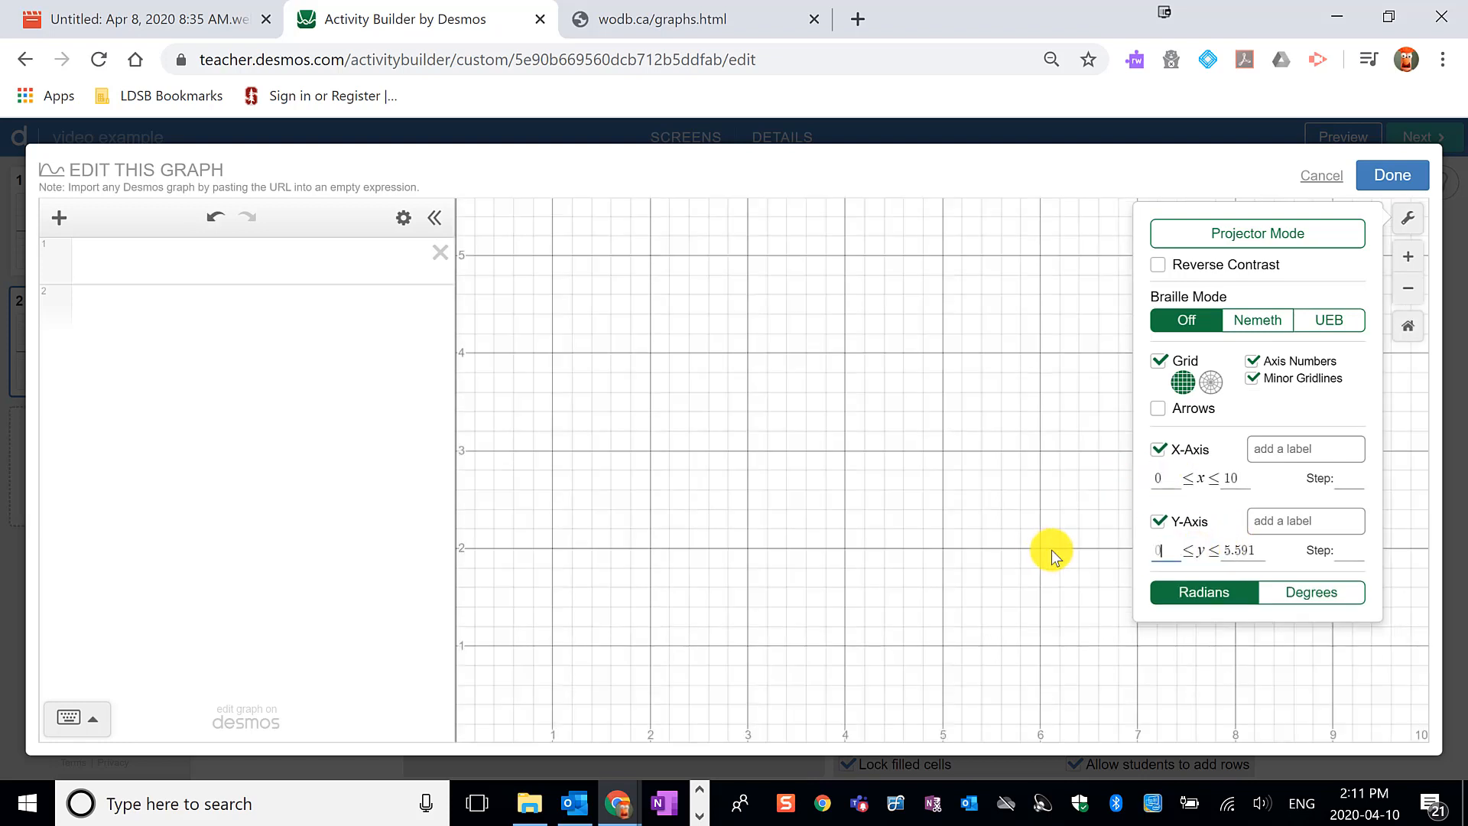
click(1393, 177)
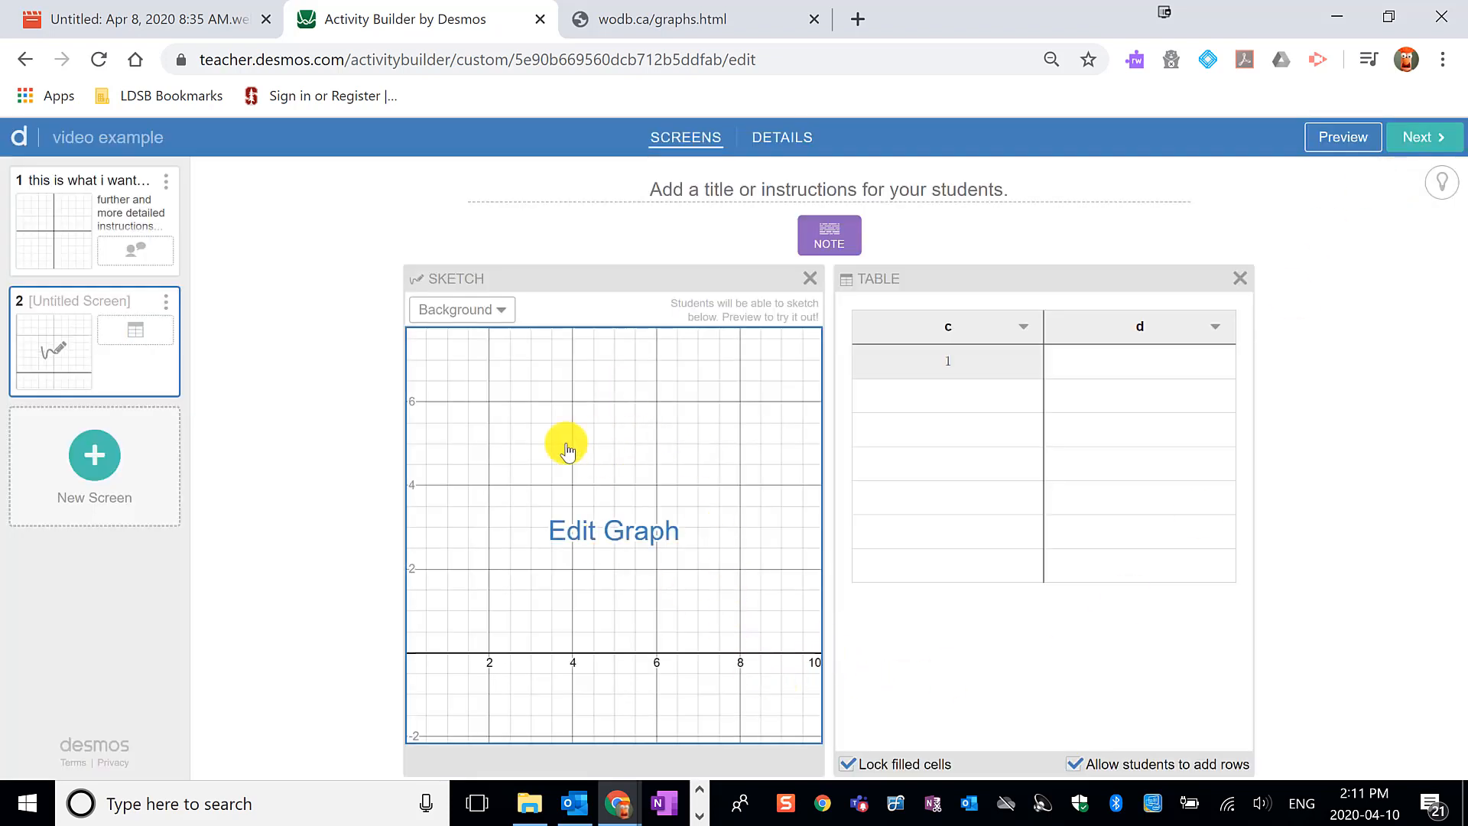
Add a note reading "sftujdfjdfguu" to the second screen and preview the screen as a student
click(823, 245)
text(sftujdfjdfguu)
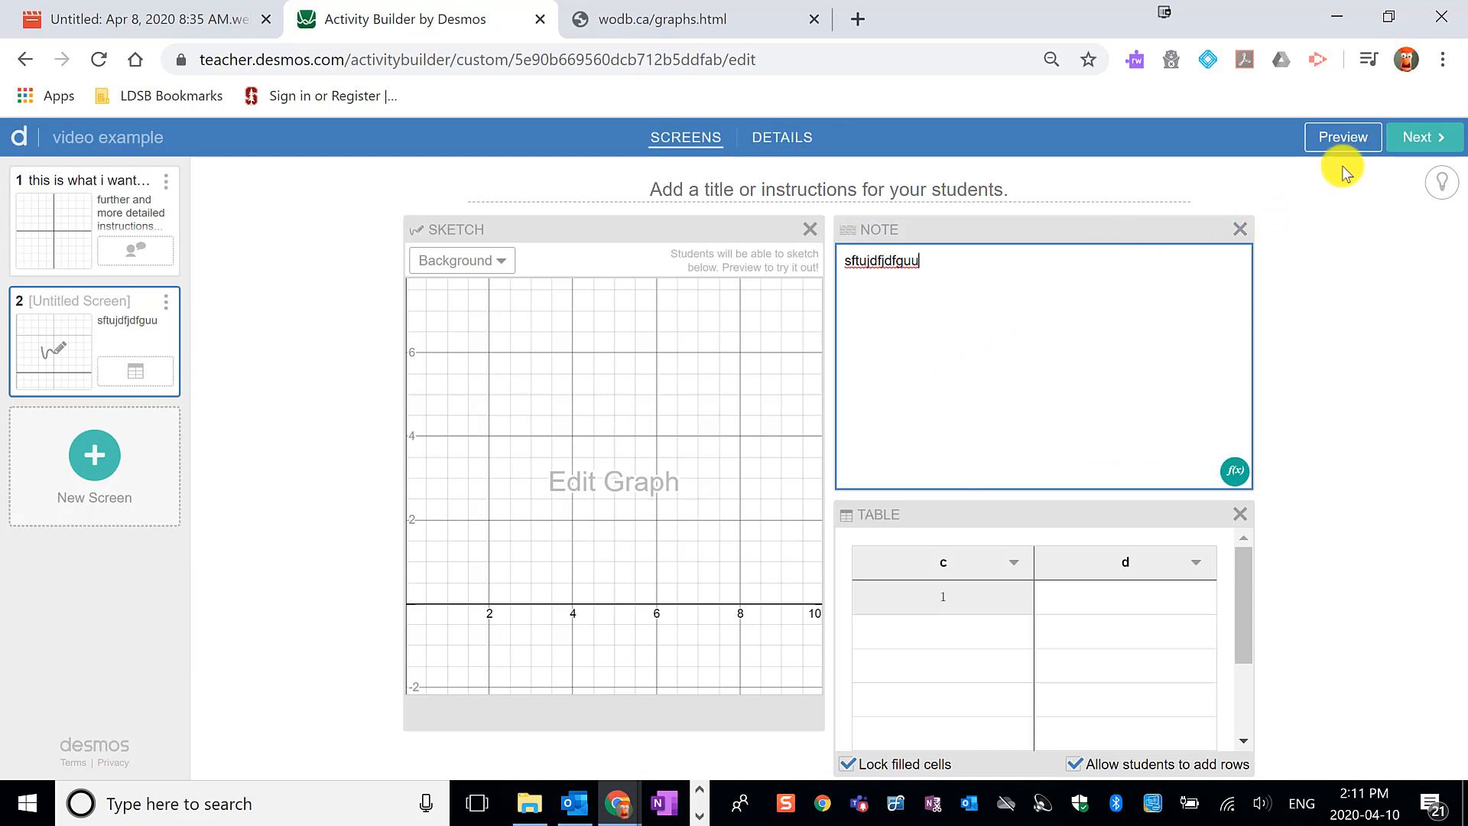
click(1345, 138)
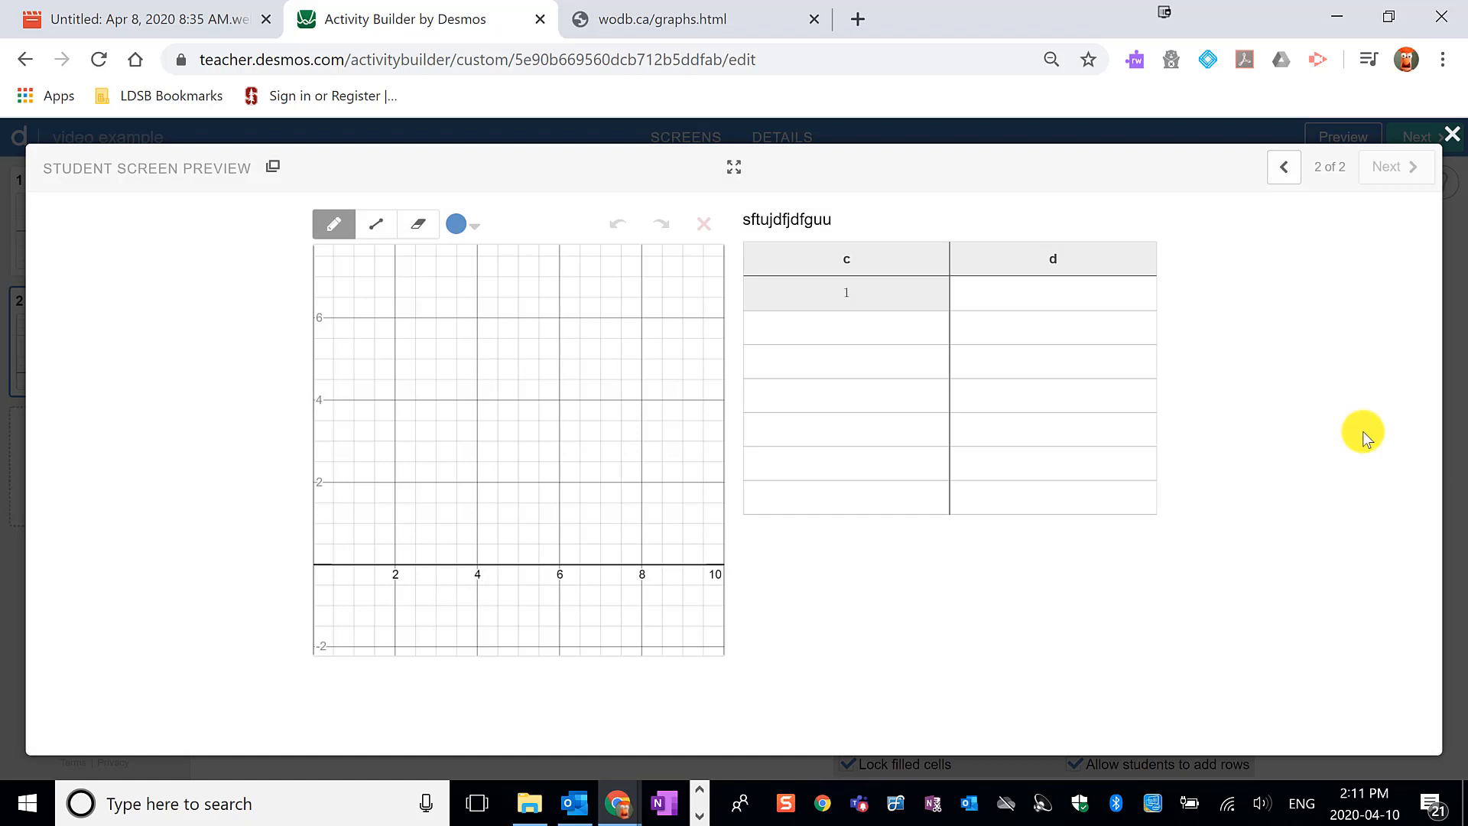
click(1449, 138)
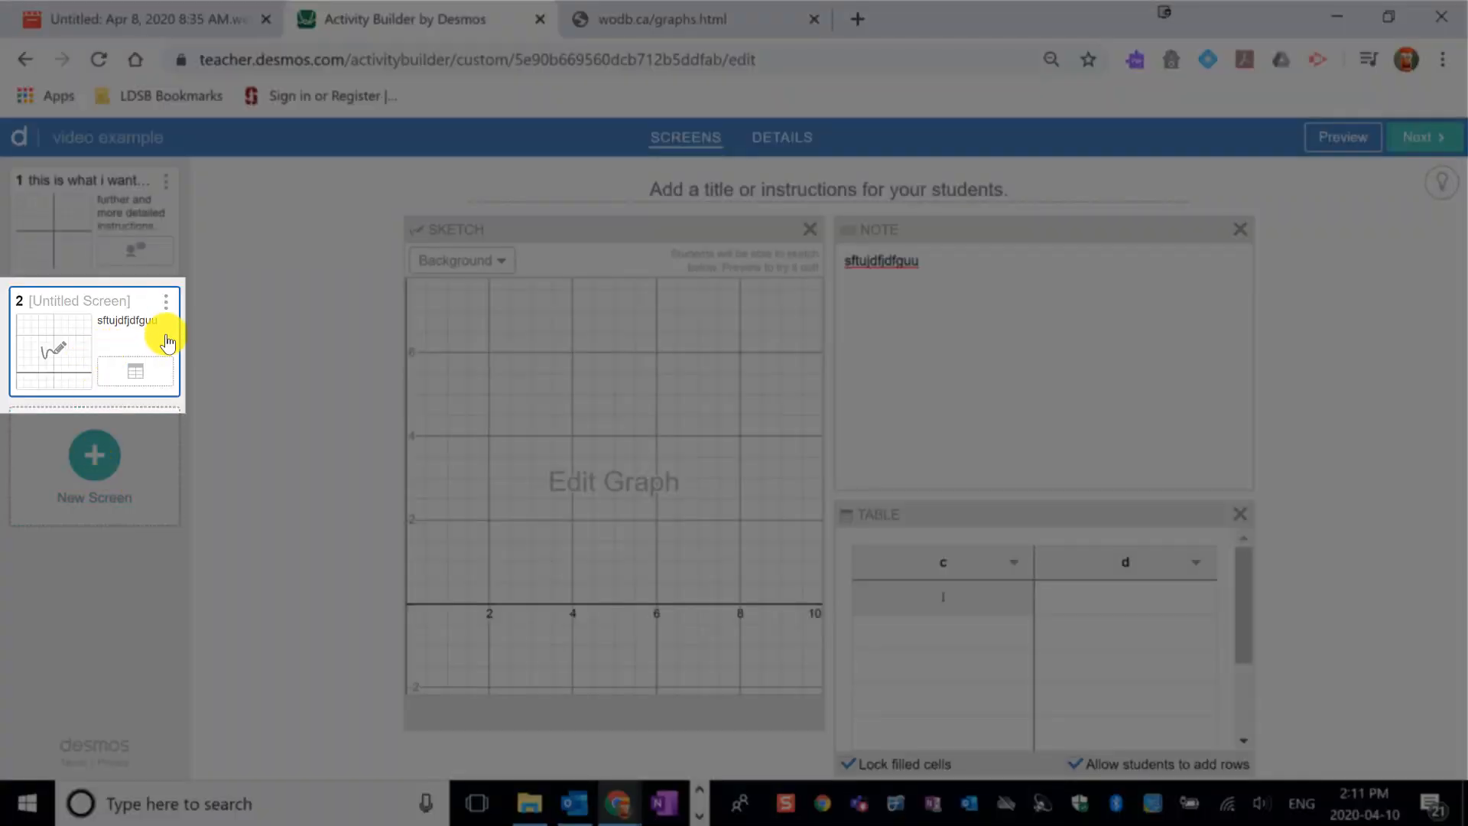
Duplicate the second screen to create a third screen with the same sketch, note and table
click(166, 308)
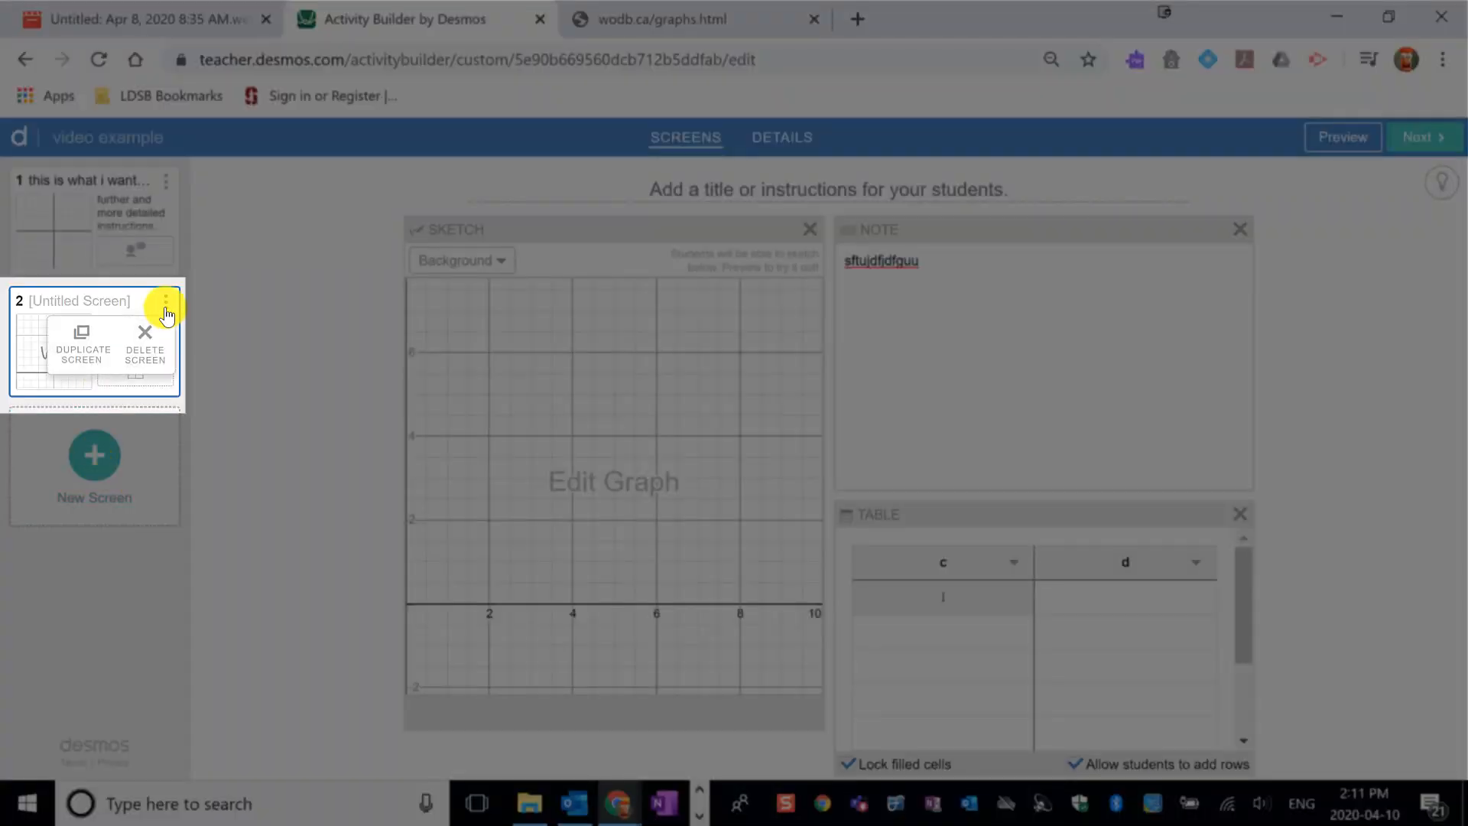
click(83, 350)
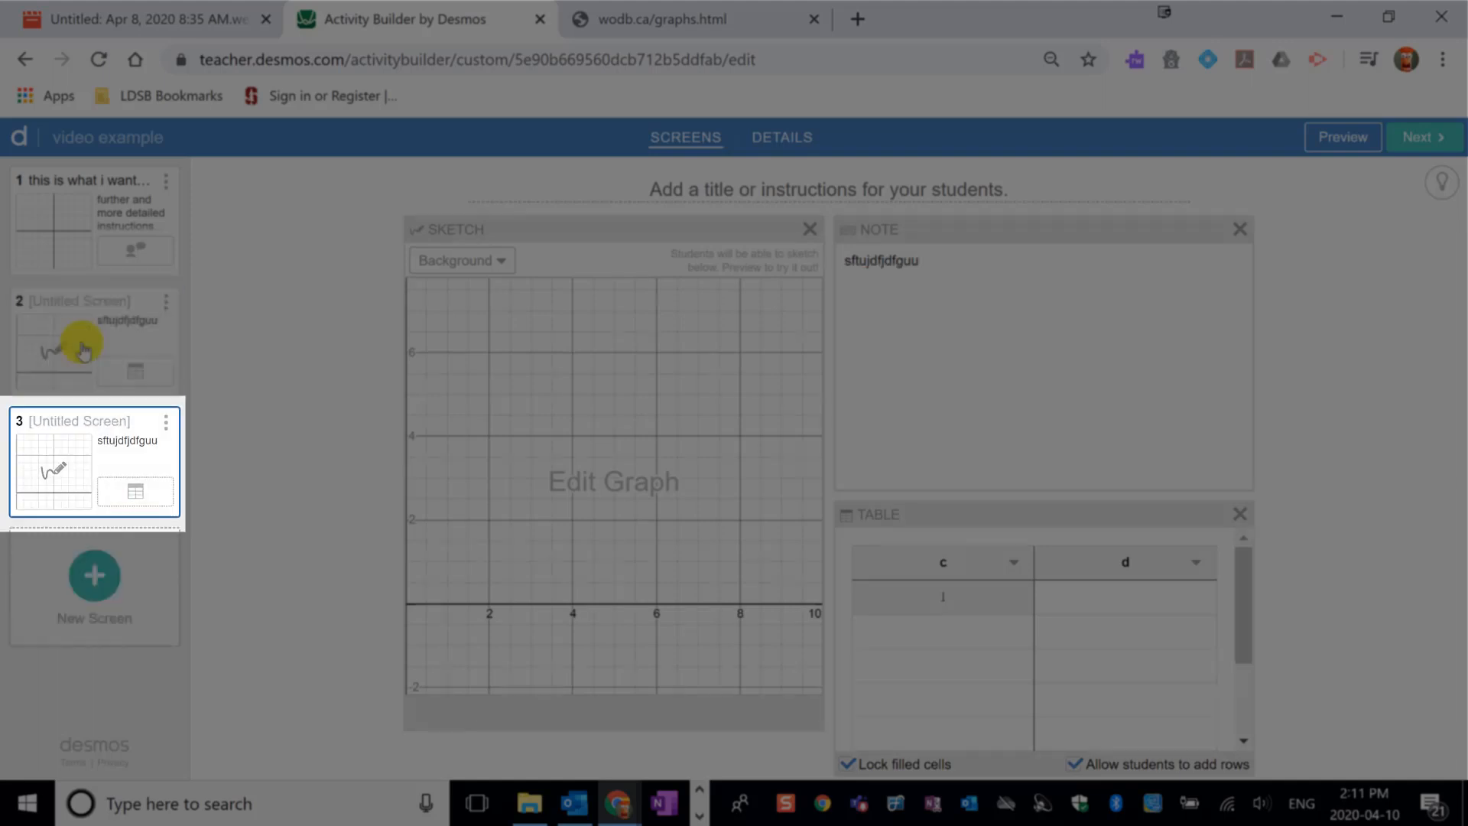
click(166, 308)
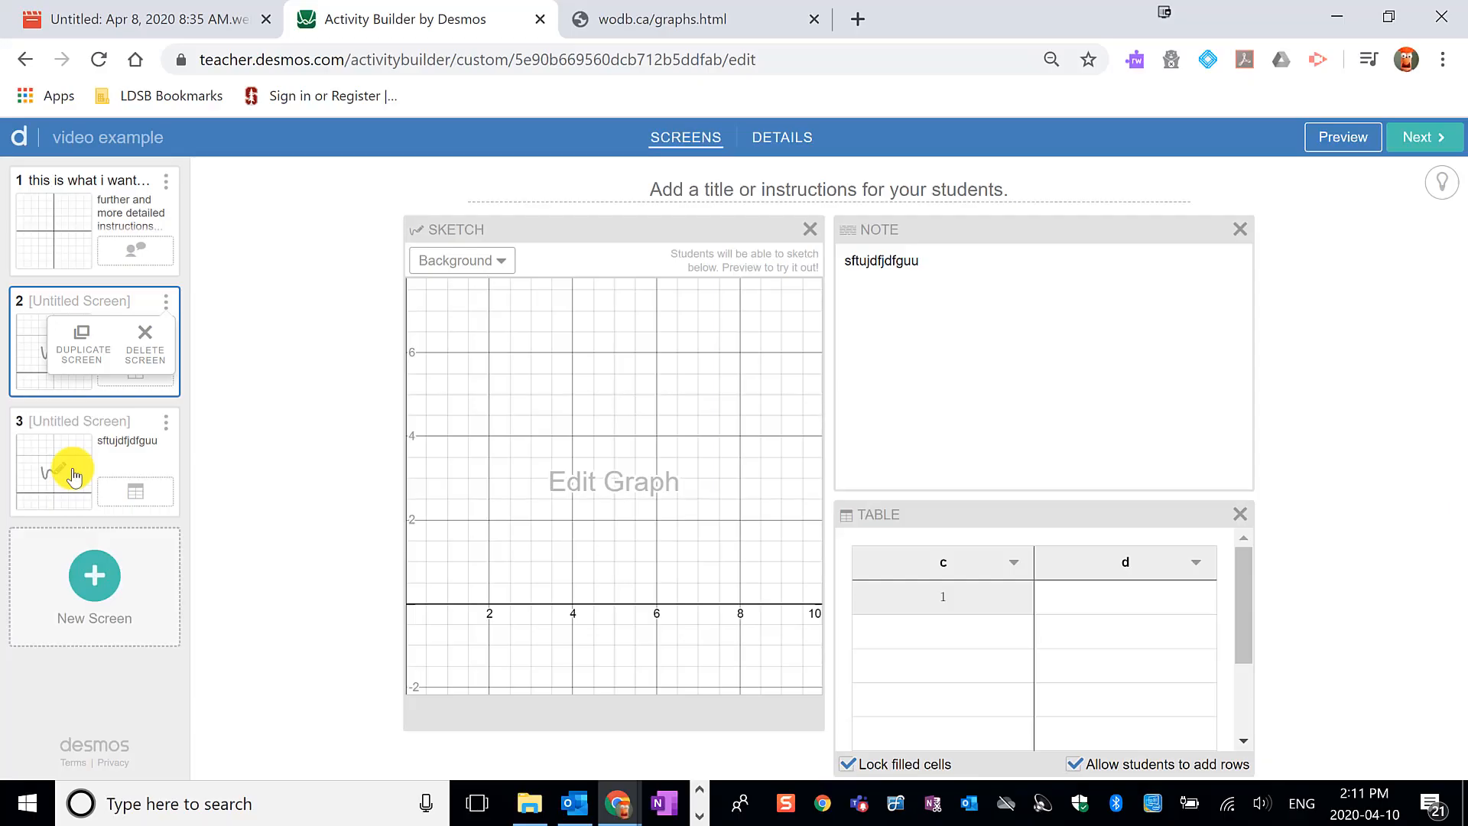
Clear the first cell of column c on the third screen and remove its table
click(63, 466)
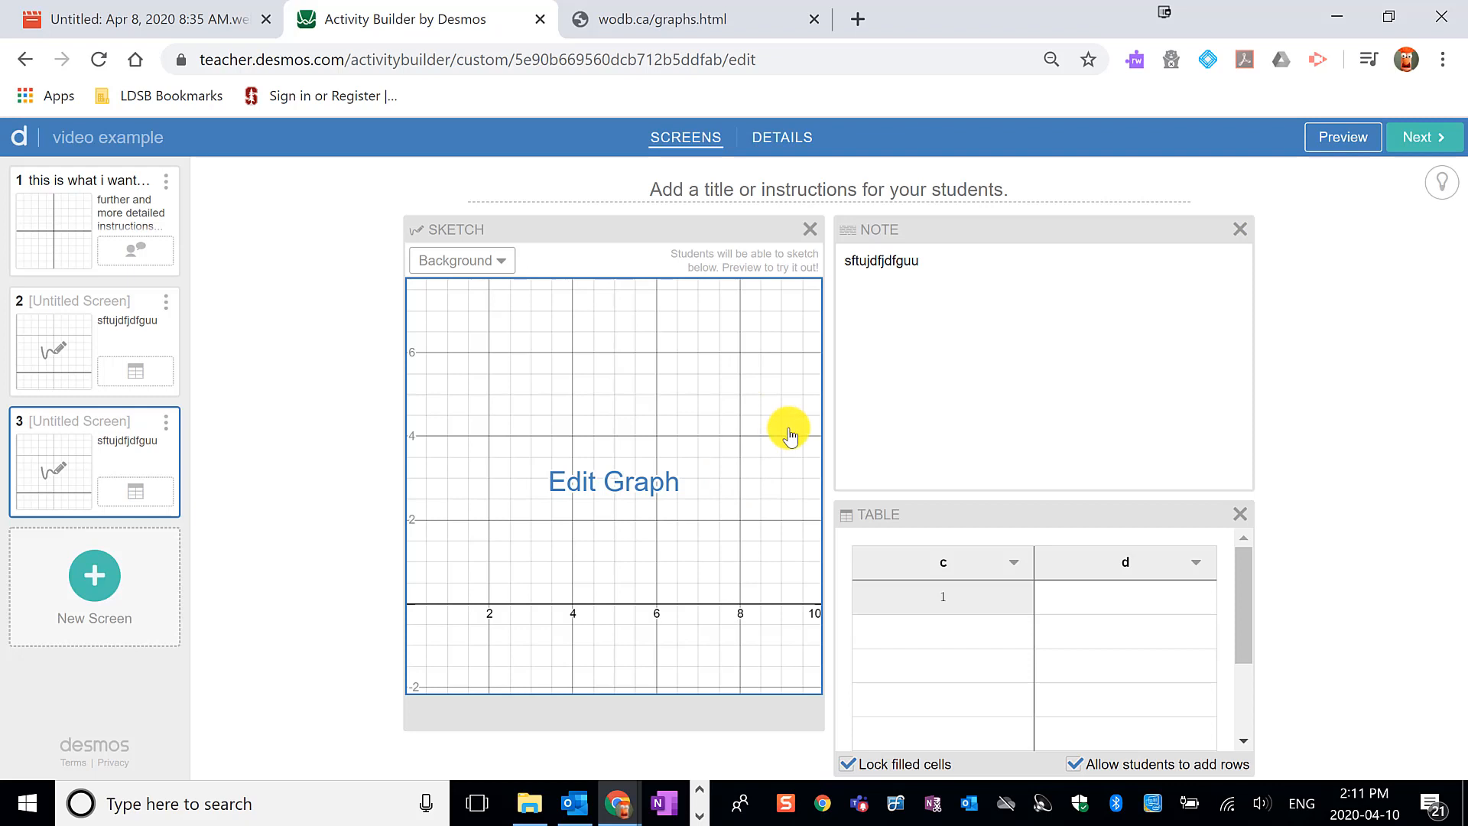
click(980, 595)
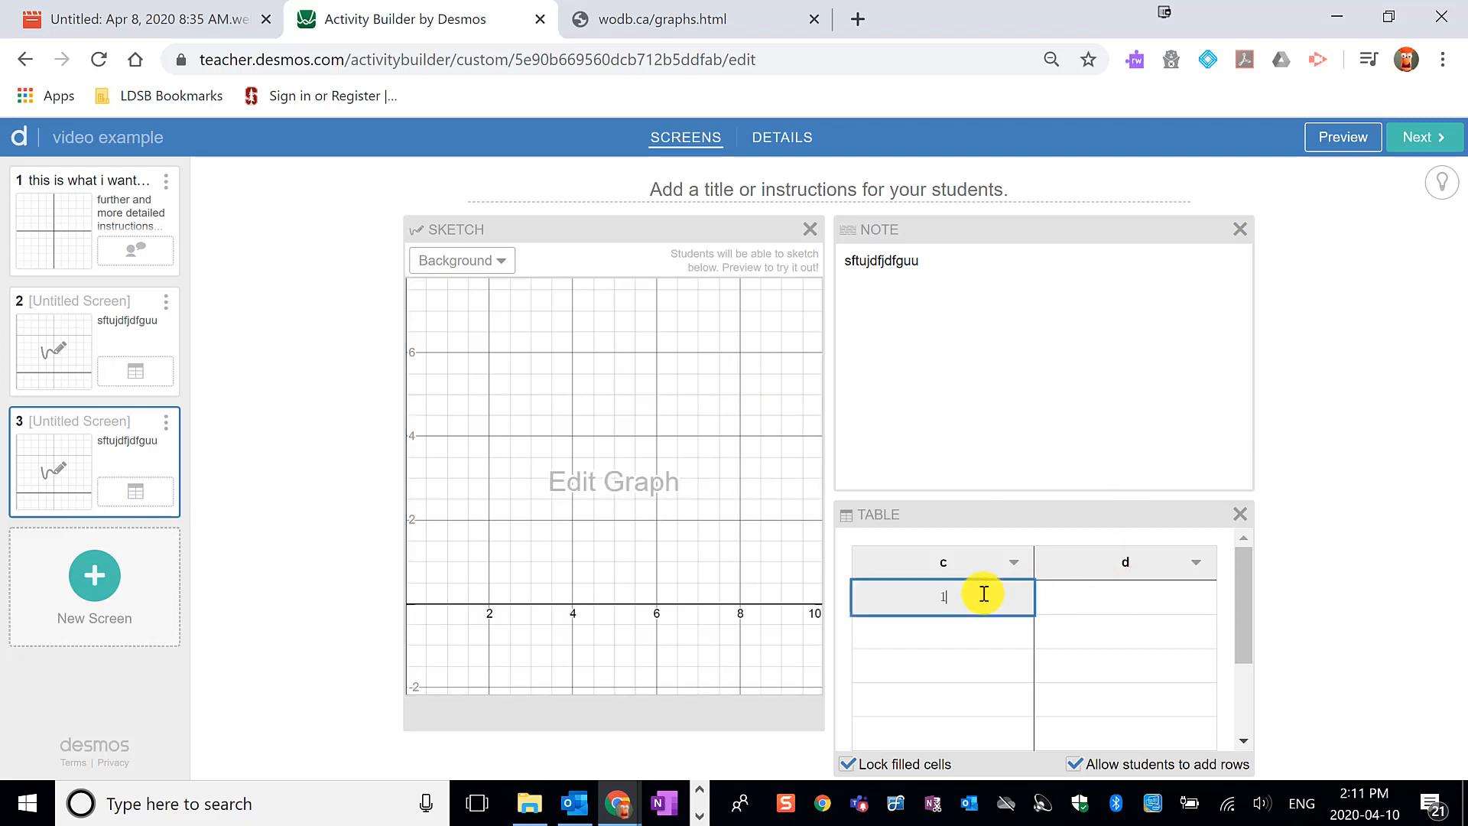
key(BackSpace)
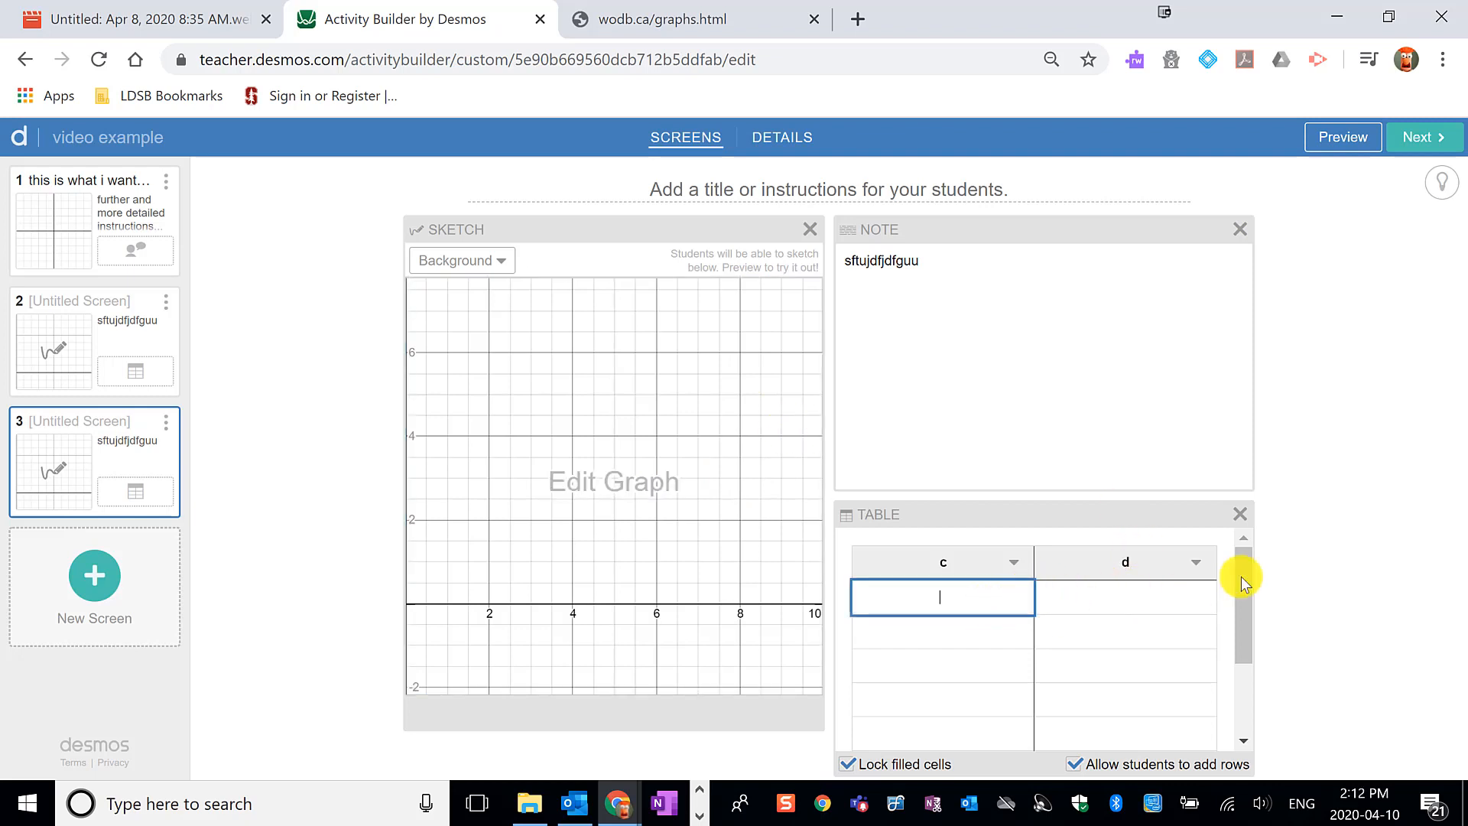
click(1239, 514)
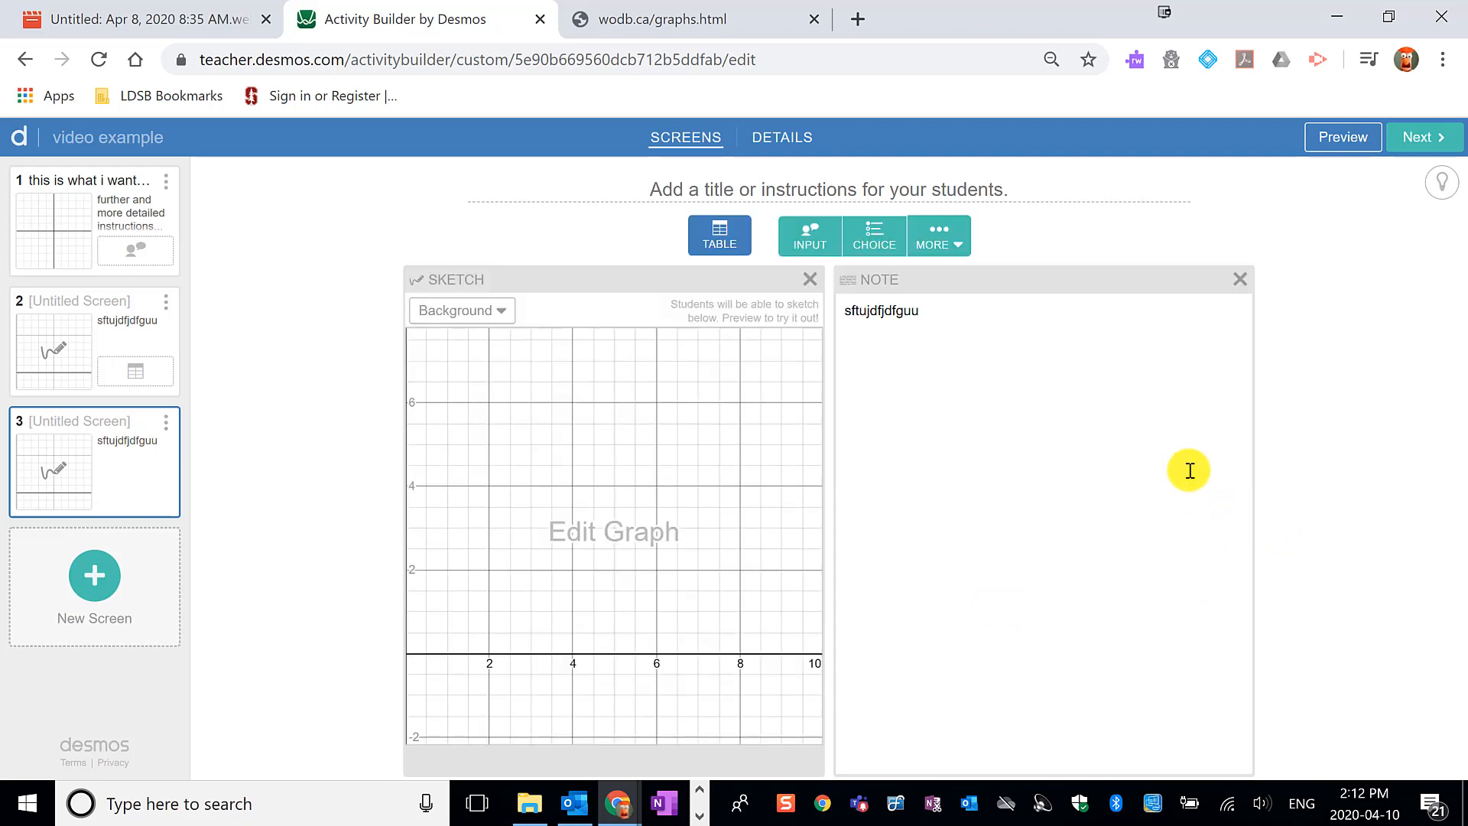
Add a fourth screen with a Multiple Choice item and turn off showing students their classmates' responses
click(104, 580)
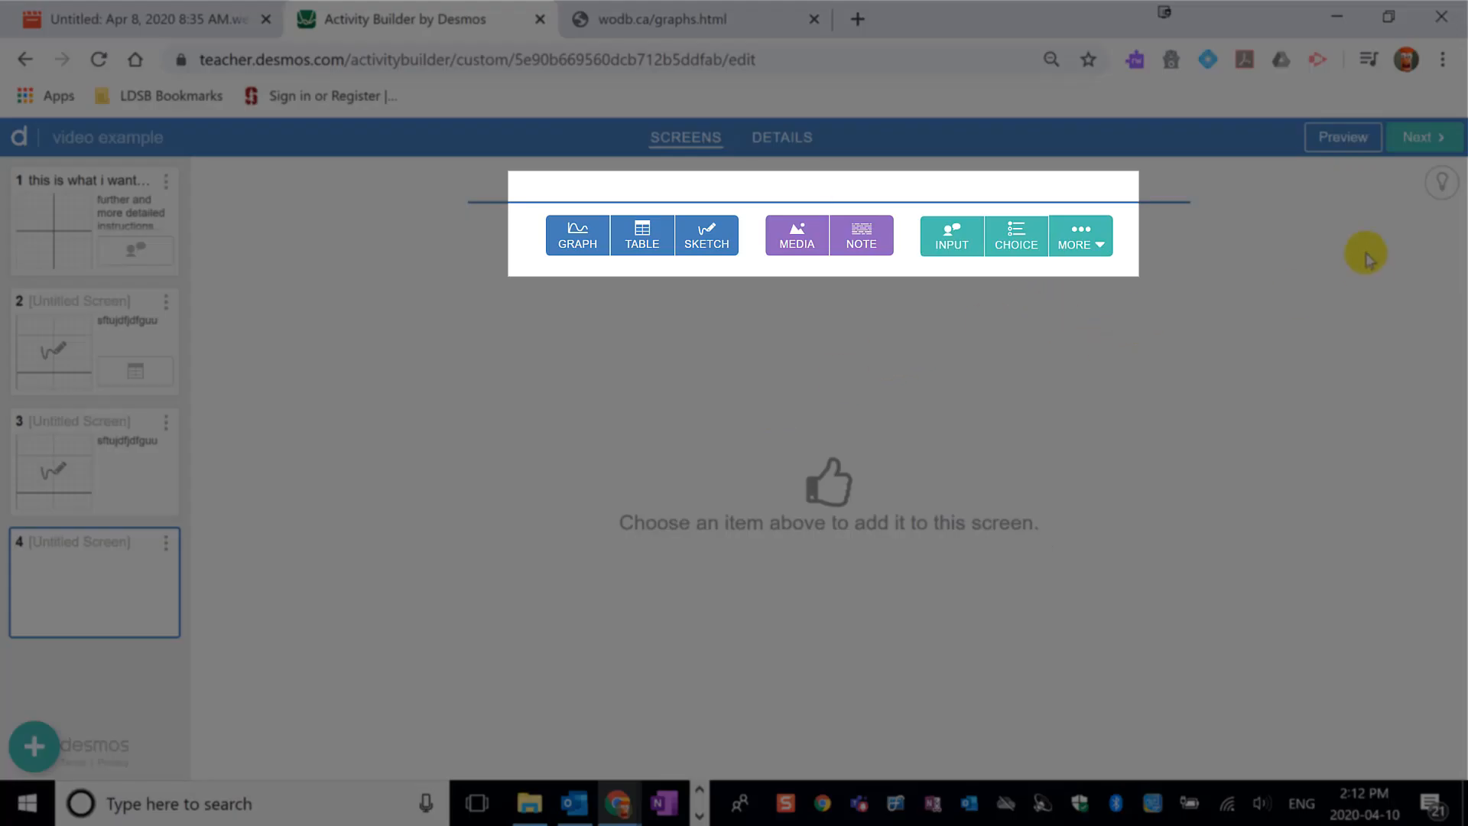
click(1011, 246)
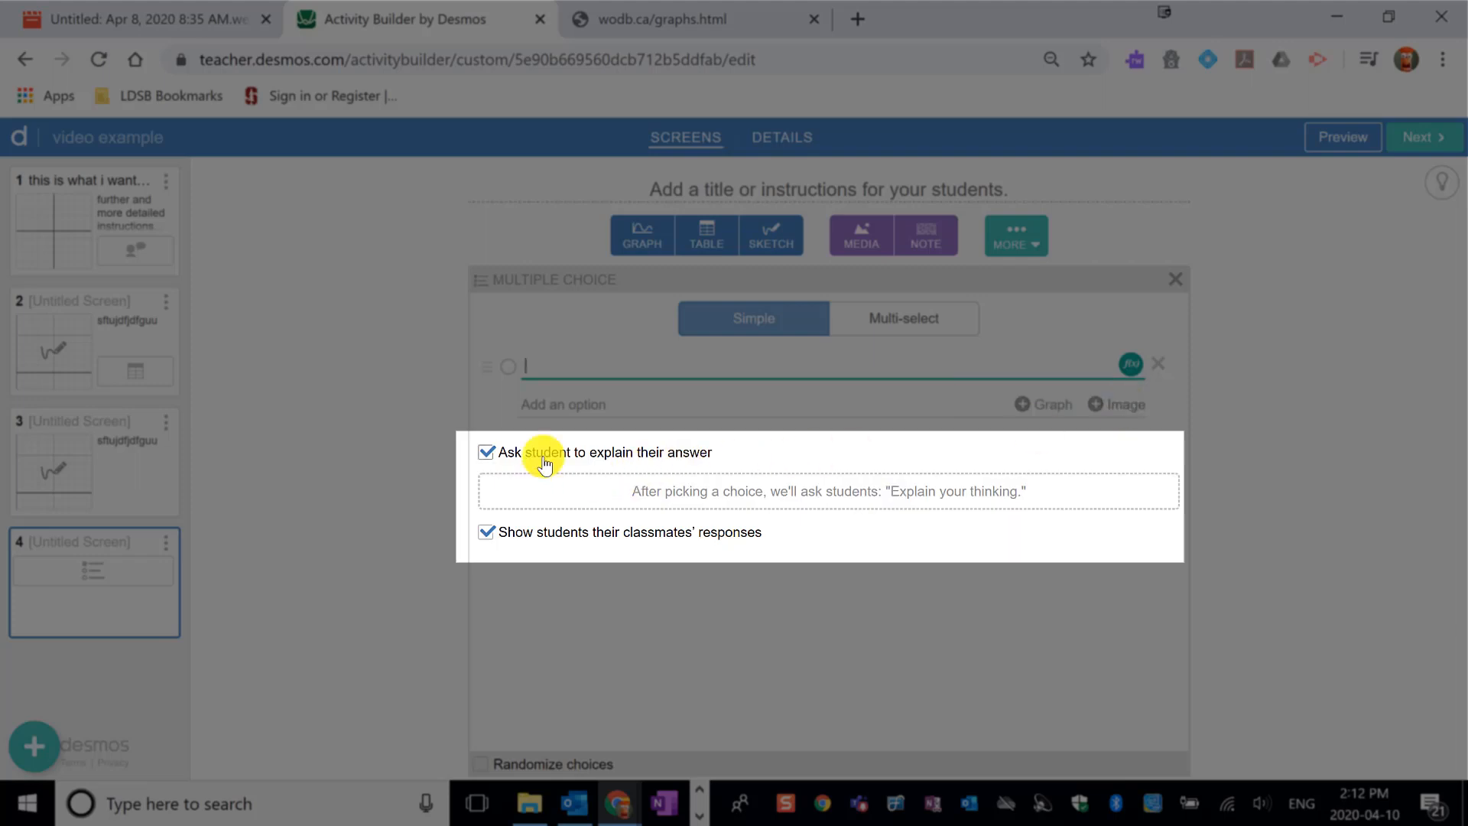
click(487, 533)
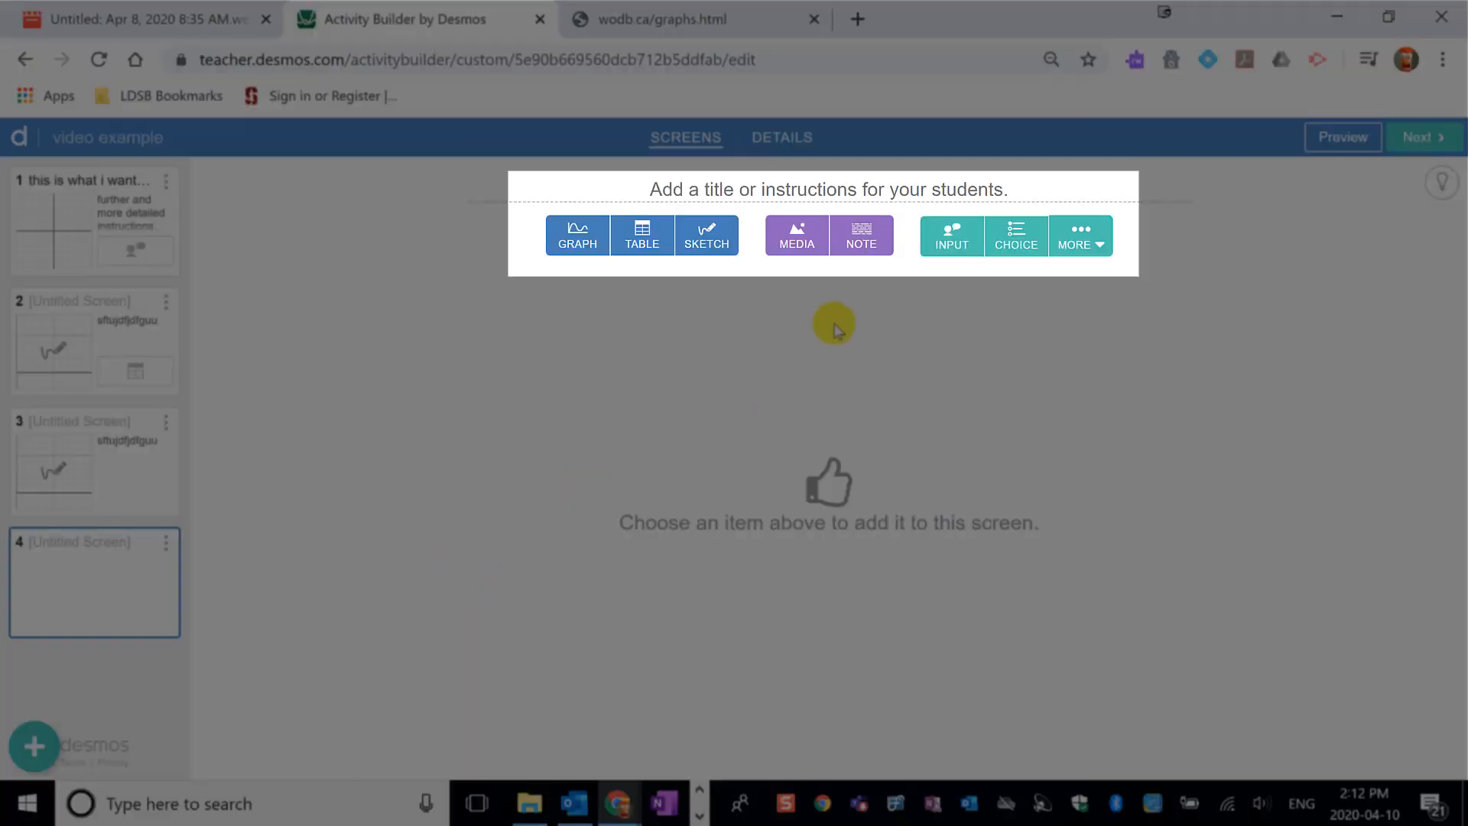
Add a Media item to the fourth screen and capture the Graph 38 image from the wodb.ca page with Snipping Tool
click(803, 241)
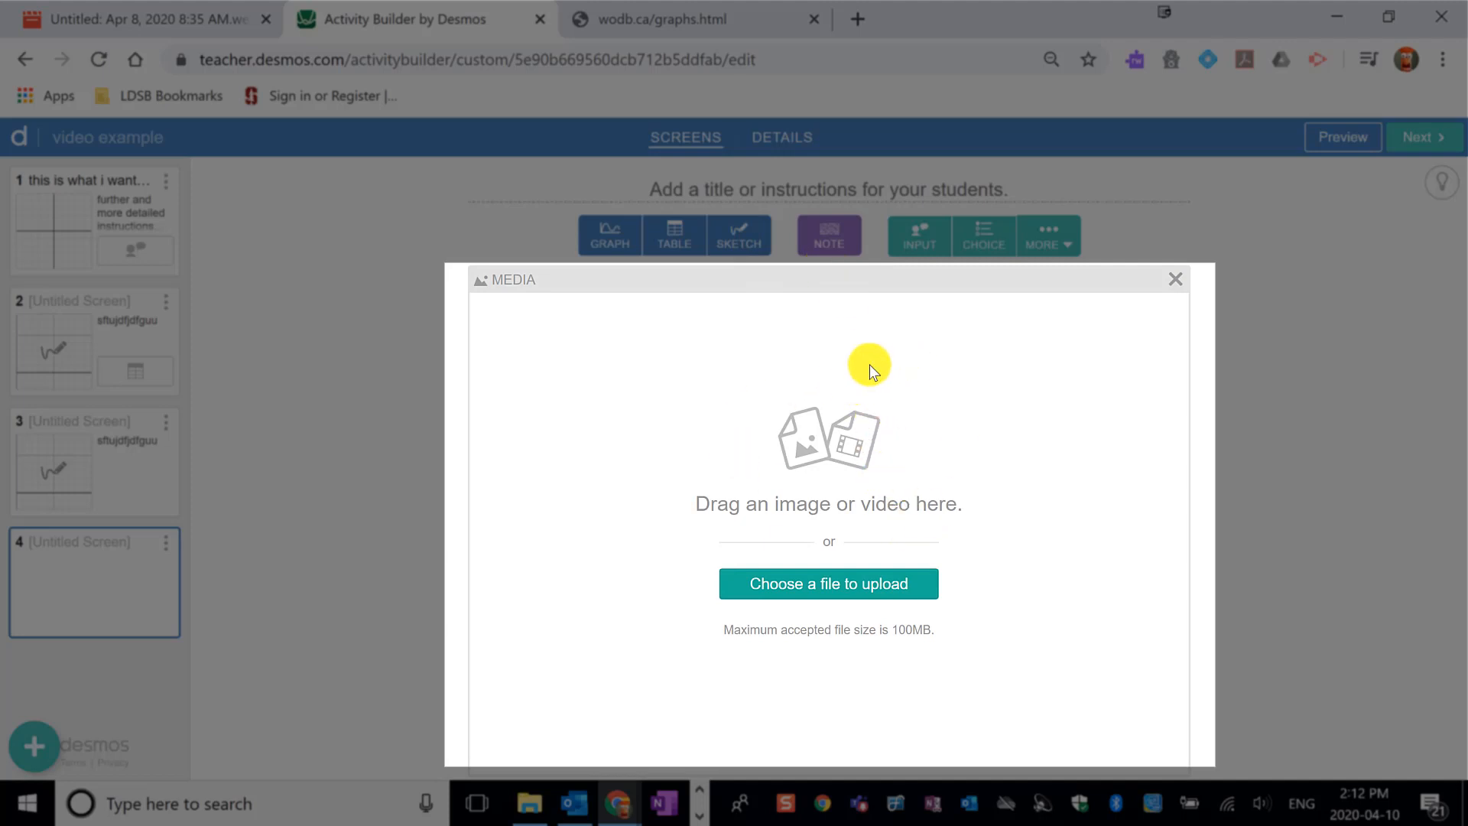
click(748, 20)
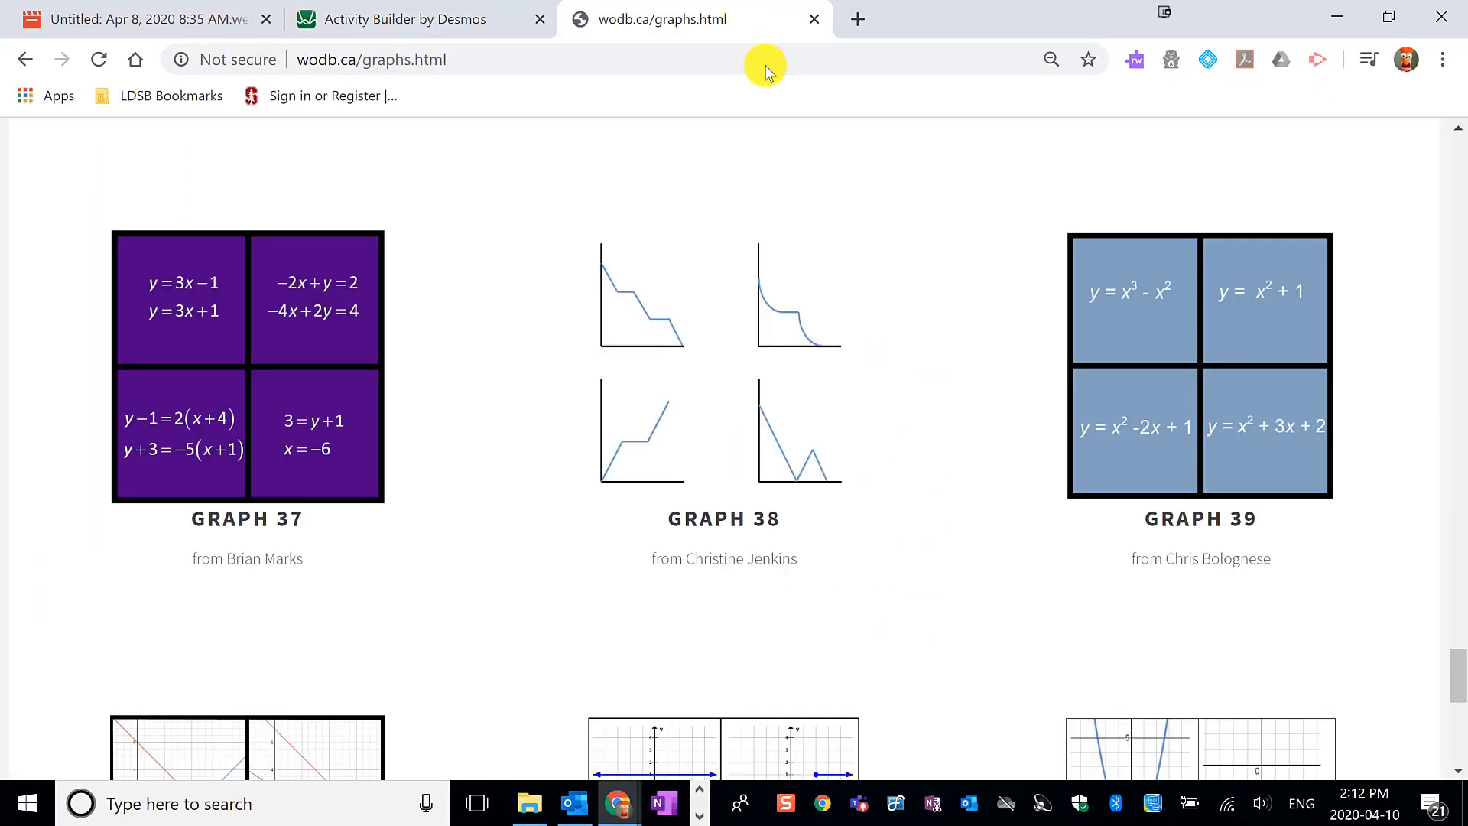
click(700, 815)
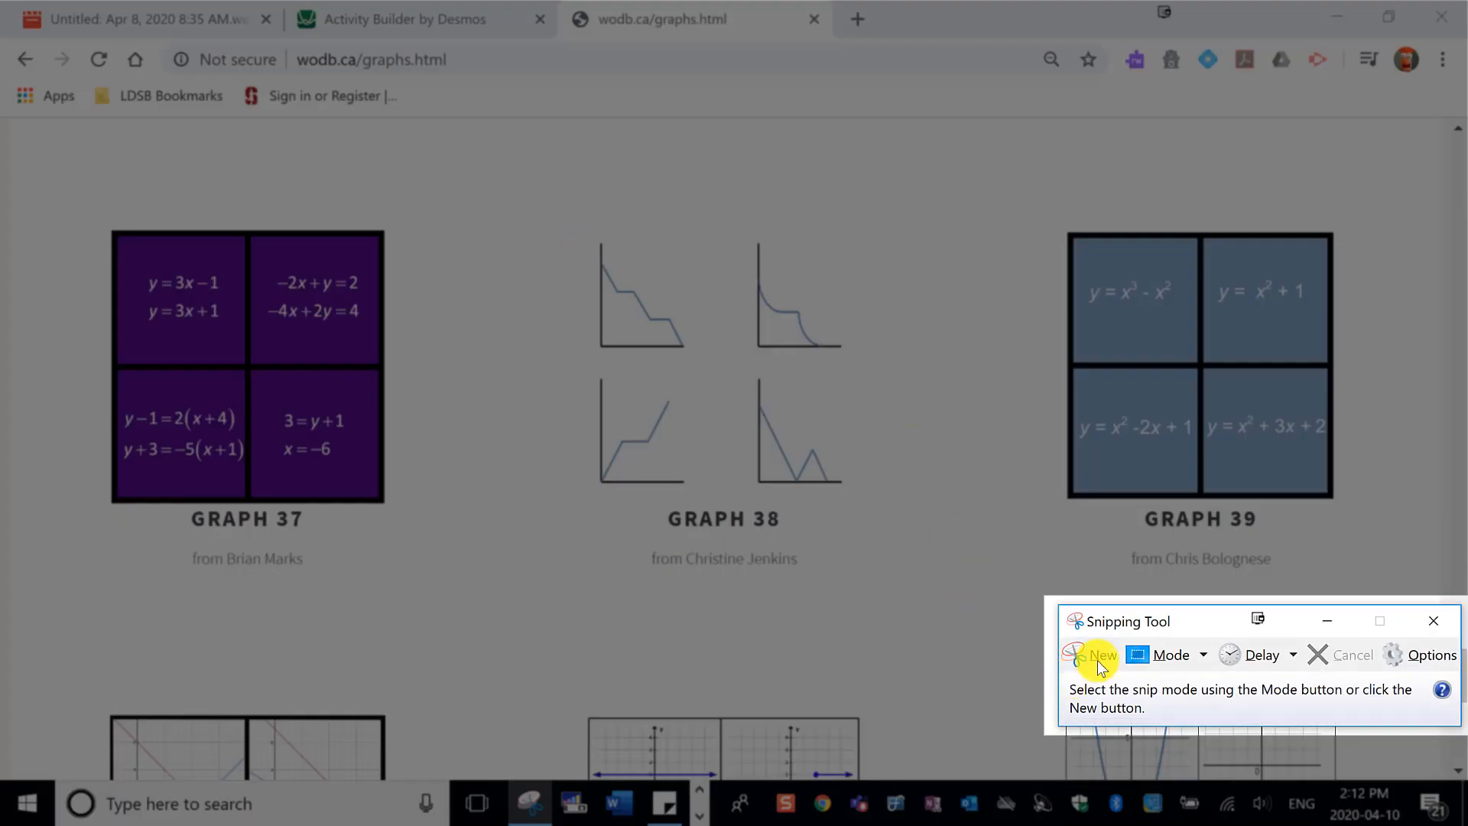
click(1100, 658)
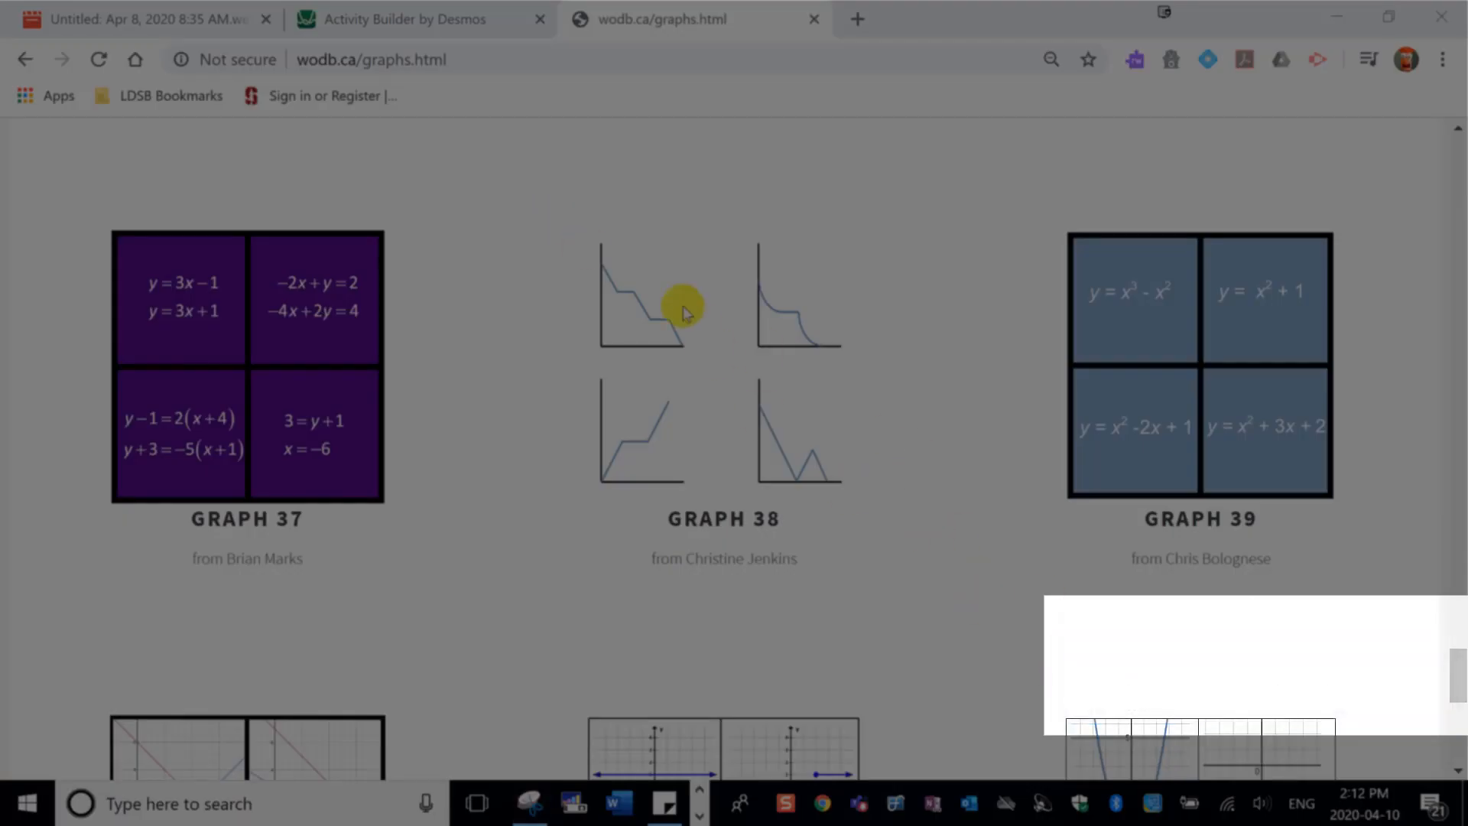
drag(551, 208, 899, 602)
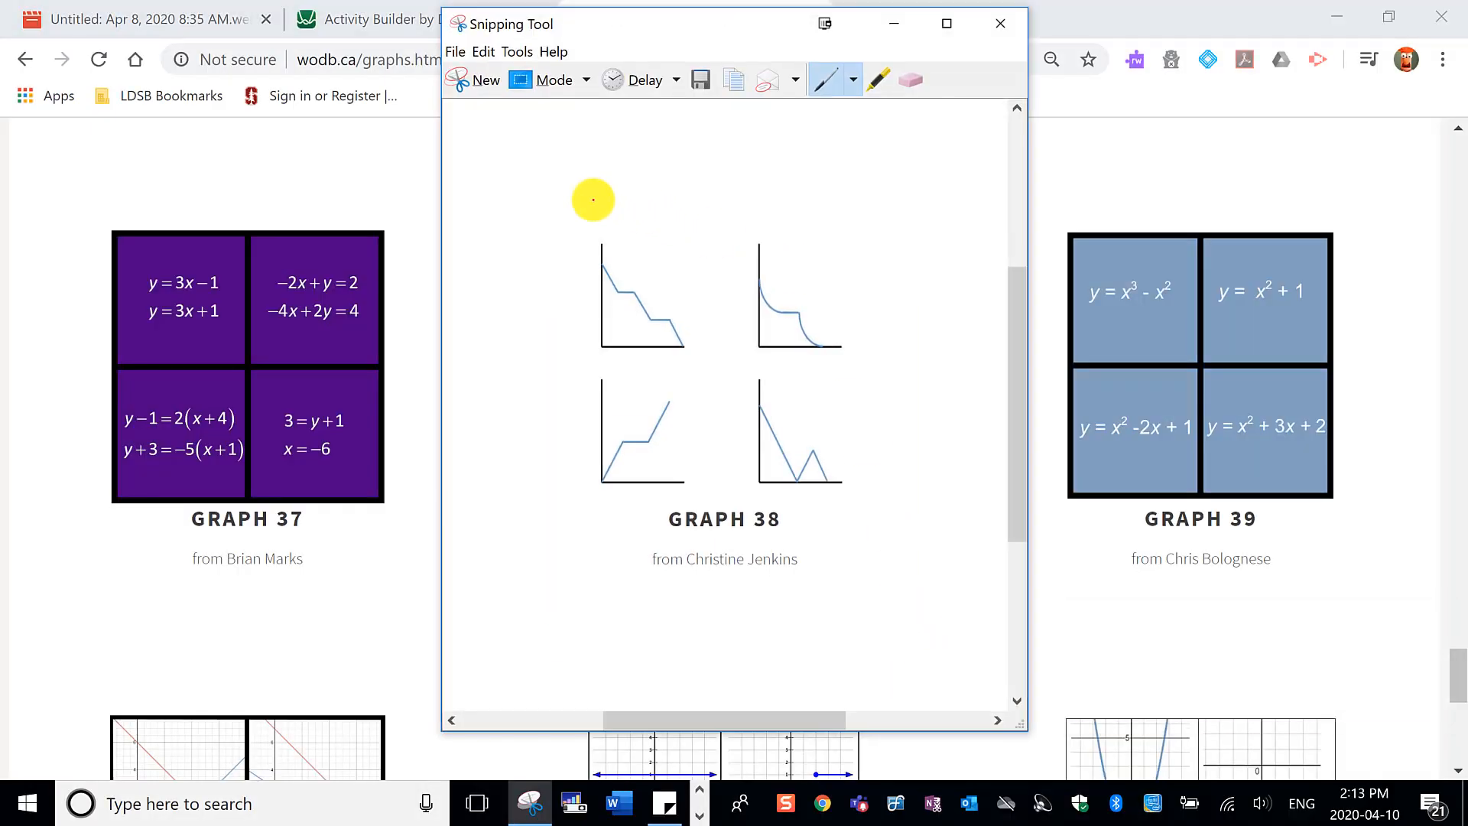
Open the save options for the Graph 38 snip, cancel without saving and return to the Activity Builder page
click(700, 81)
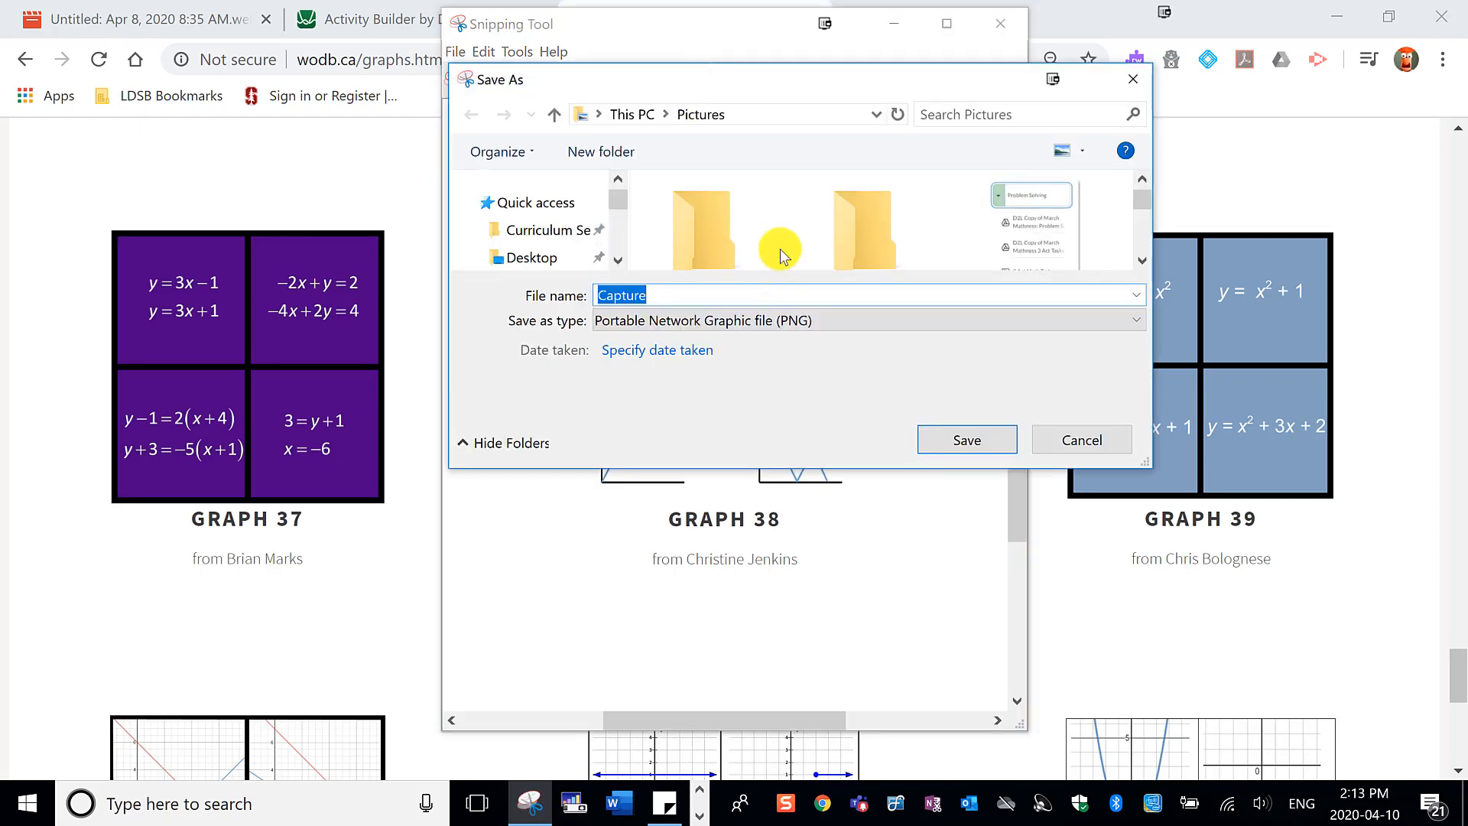
click(1082, 445)
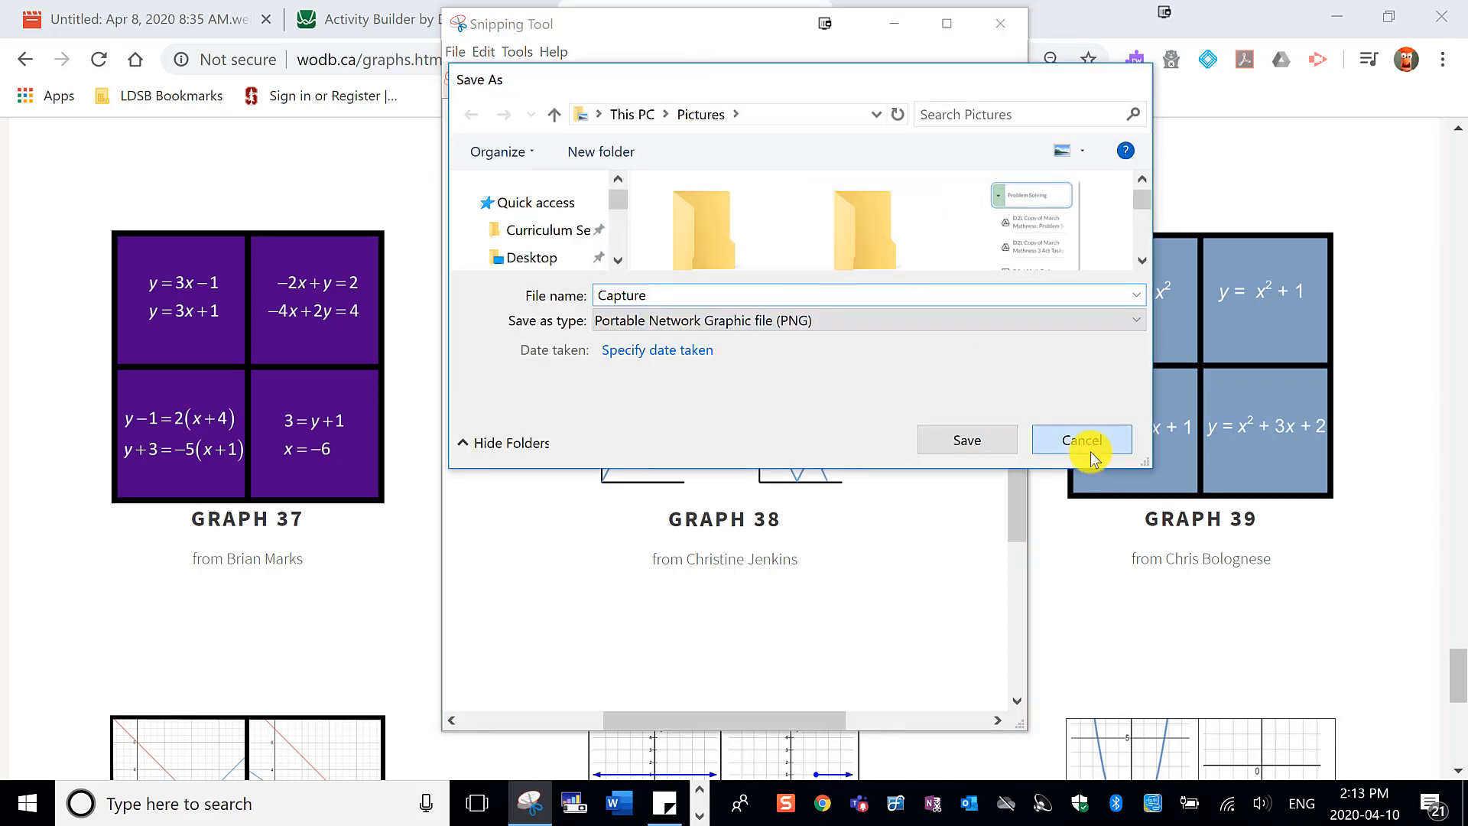
click(1098, 589)
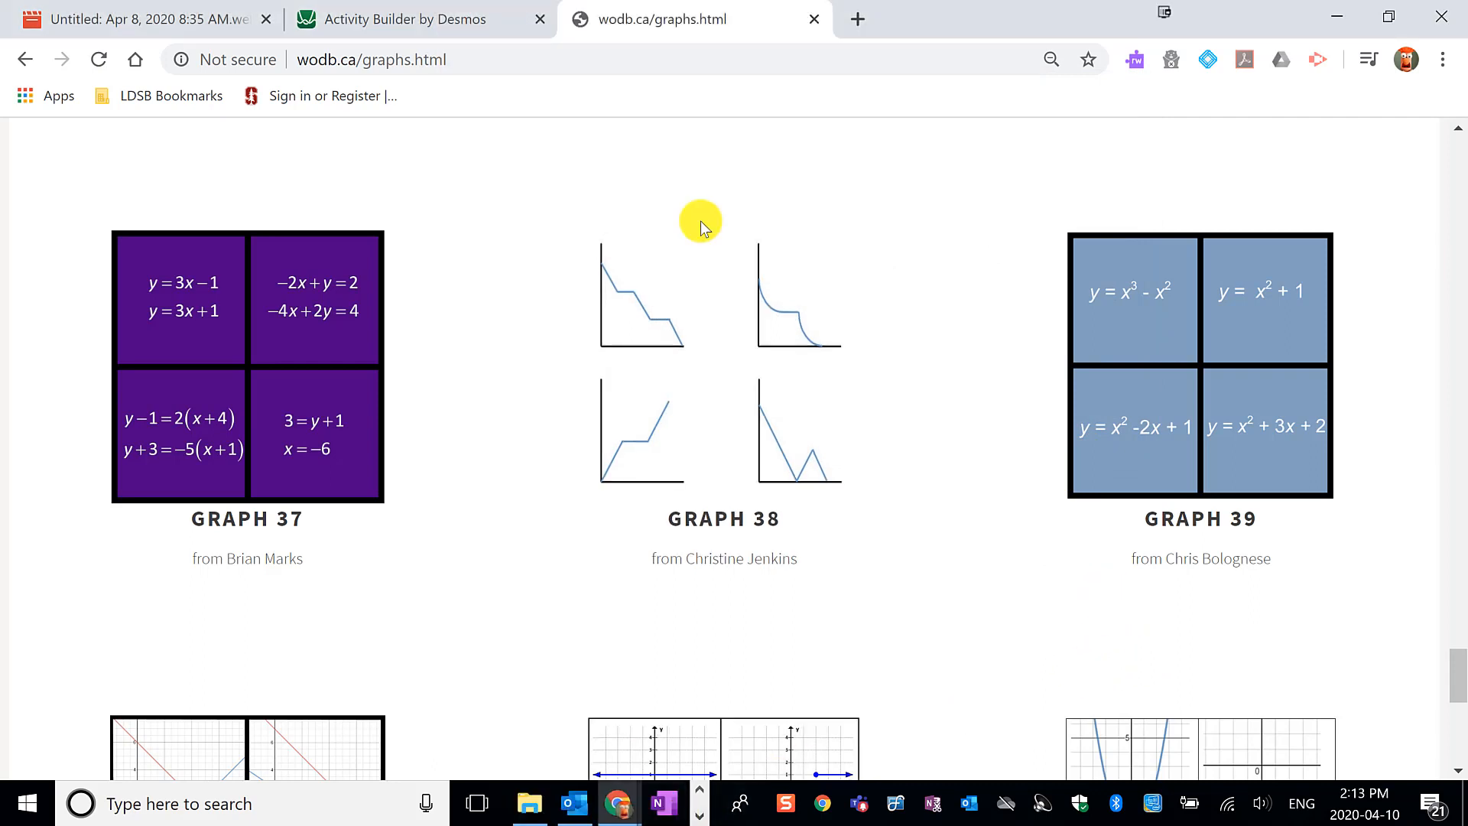
click(428, 18)
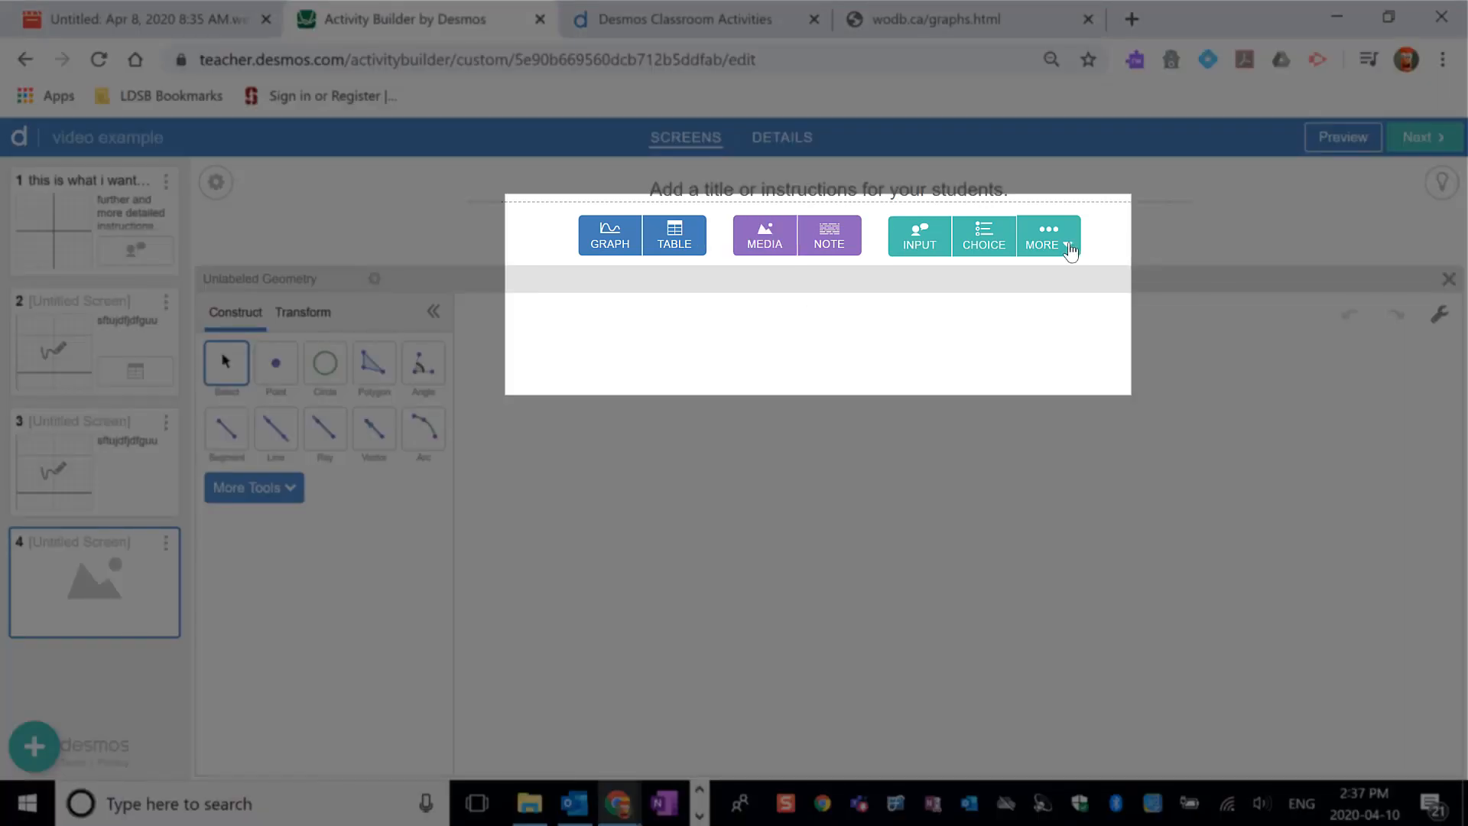
Enable the Marbleslides feature on the Desmos Labs page and save the Labs settings
click(1069, 248)
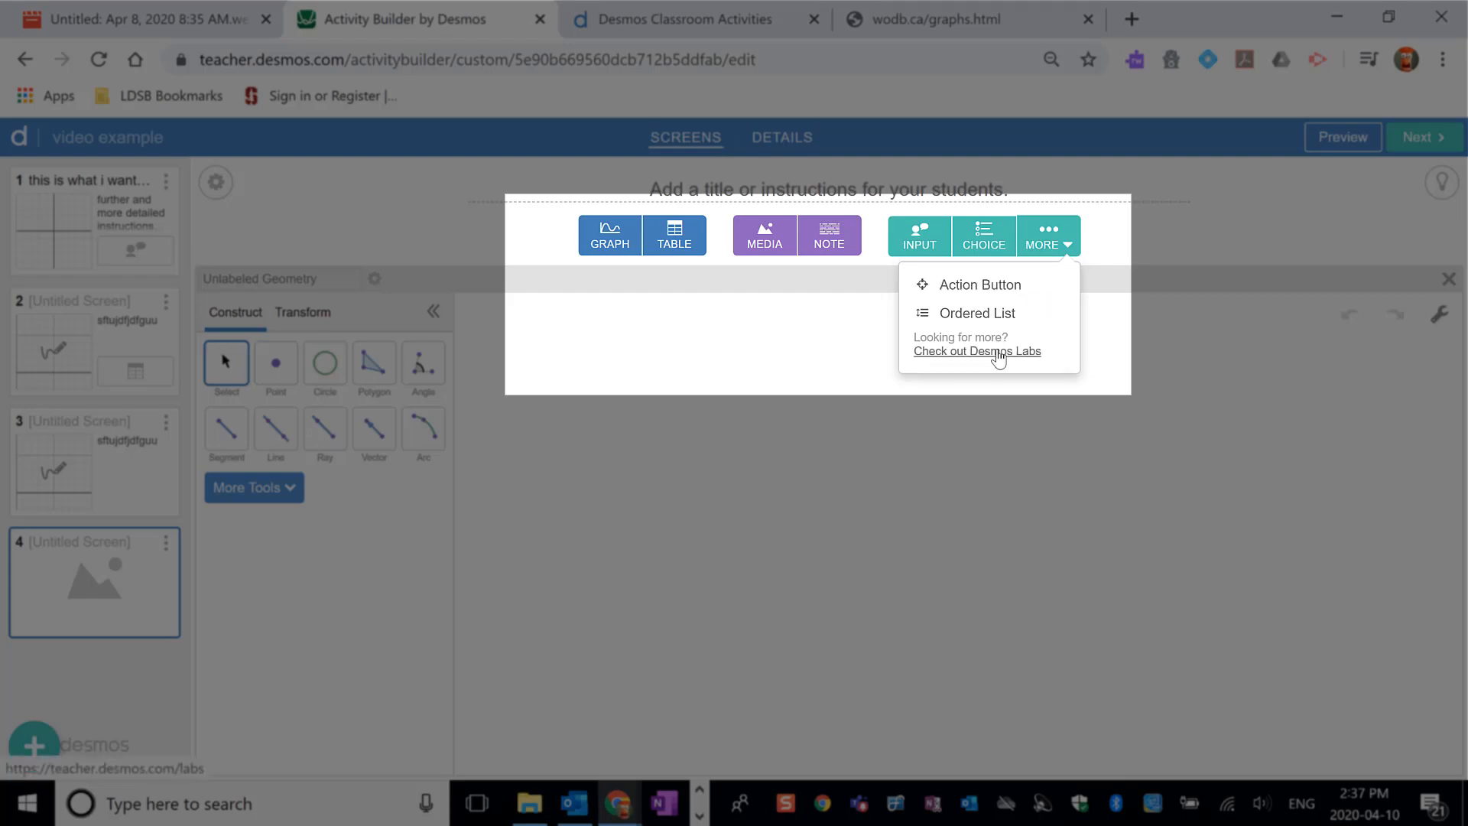
click(1000, 351)
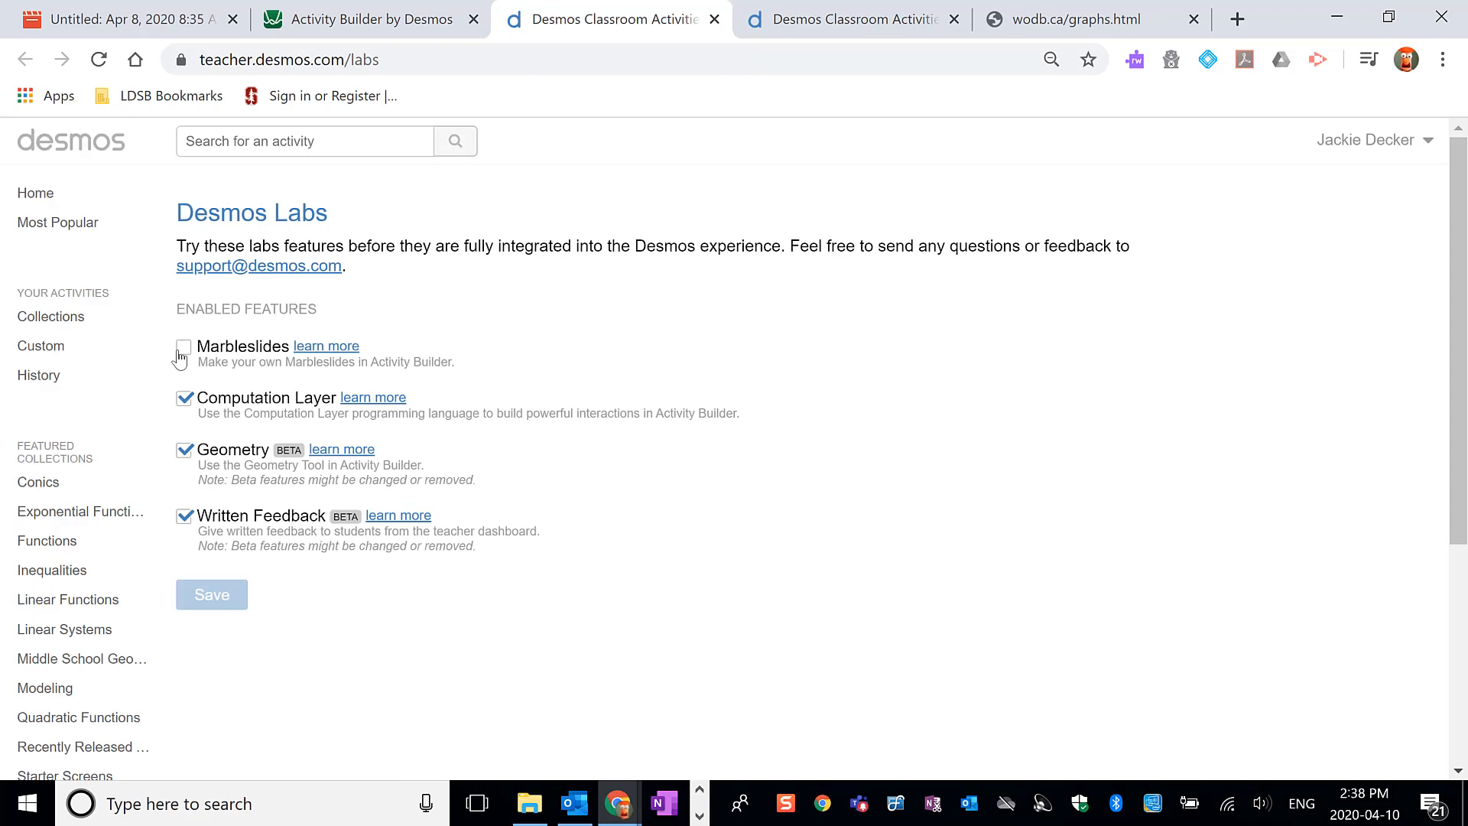
click(182, 350)
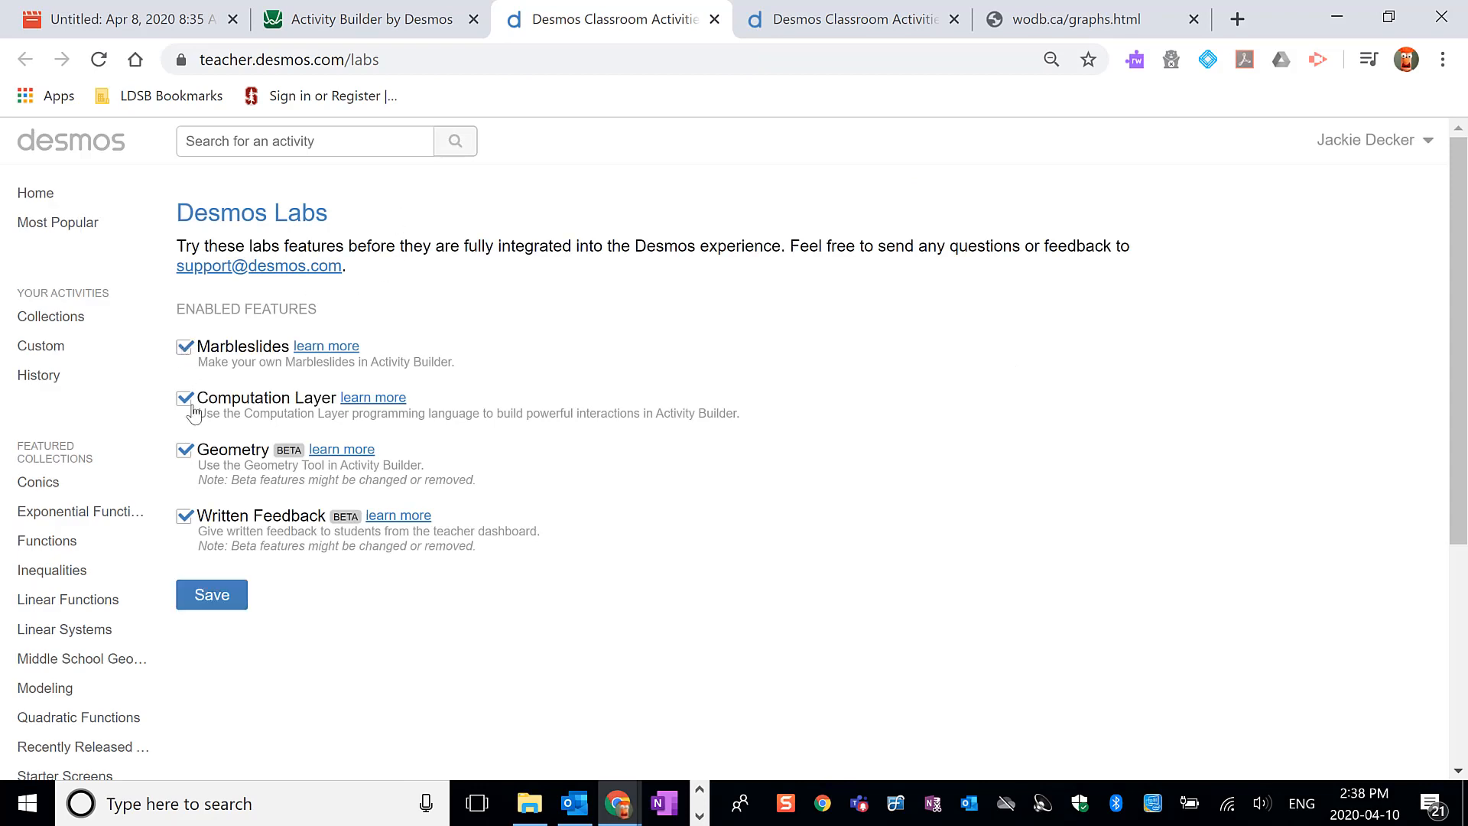
click(219, 611)
Try the Geometry component on the fourth screen, review its additional tools and remove it from the screen
click(340, 26)
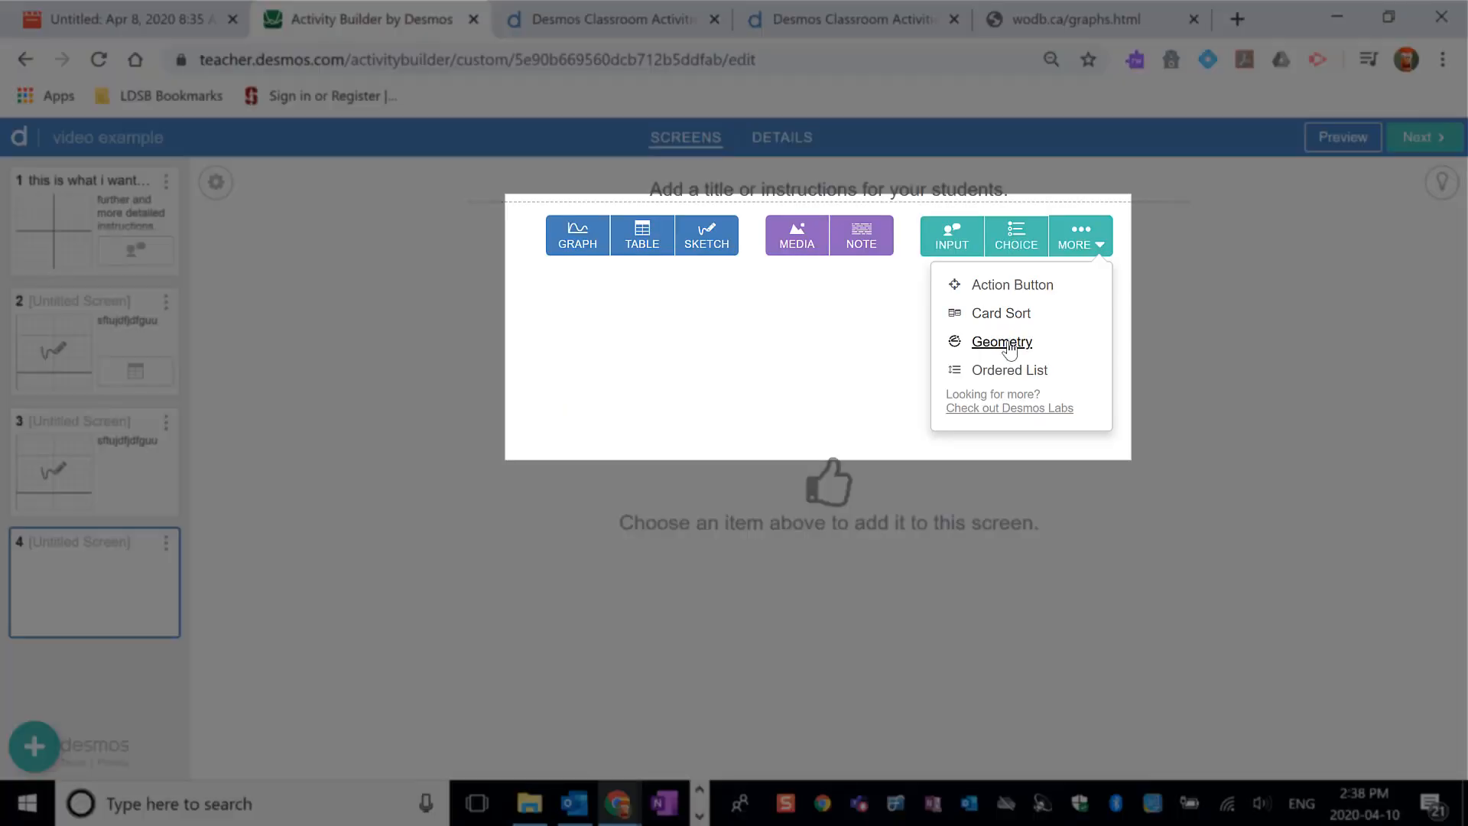
click(1003, 343)
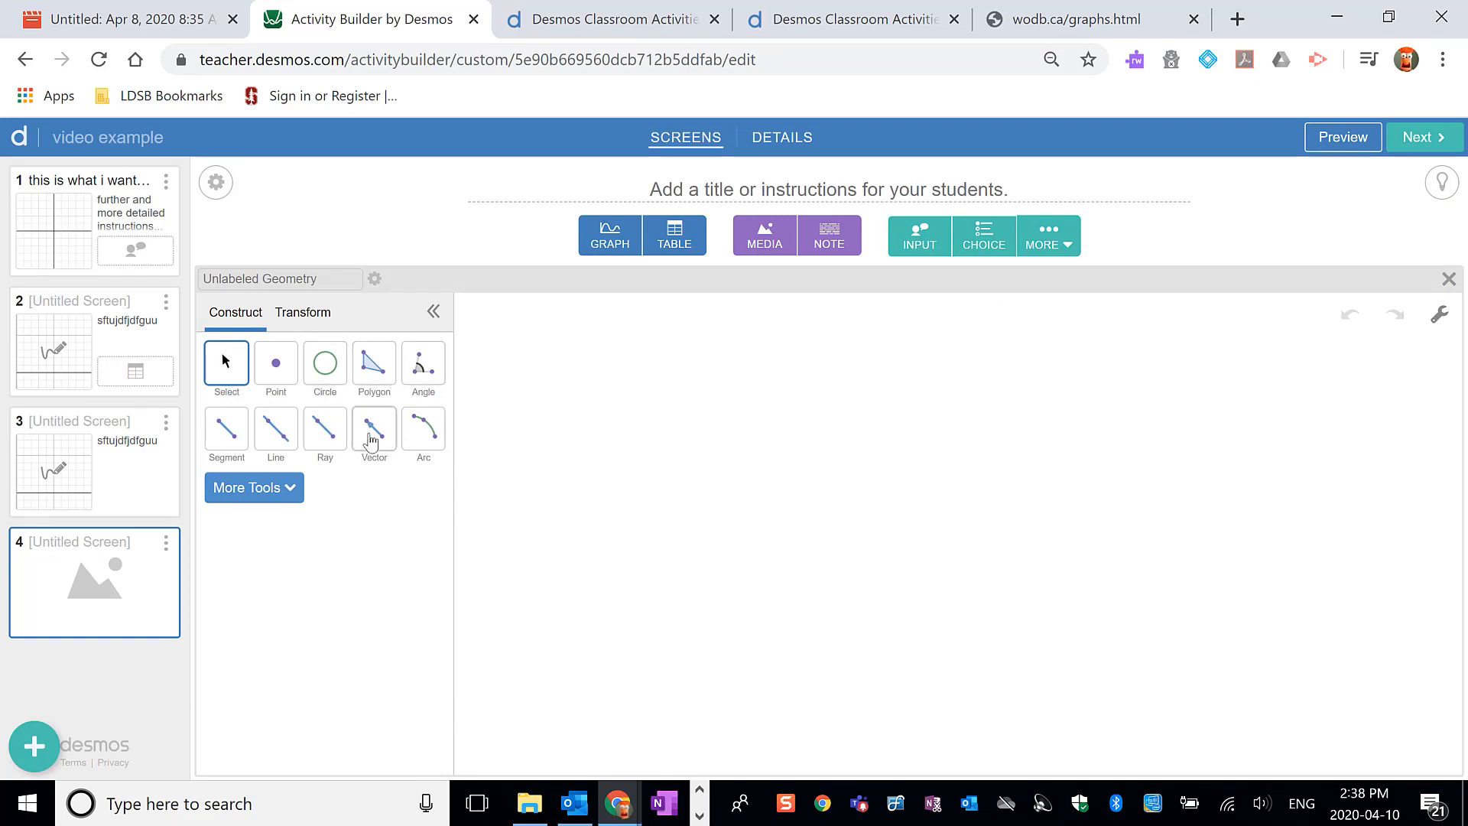
click(283, 490)
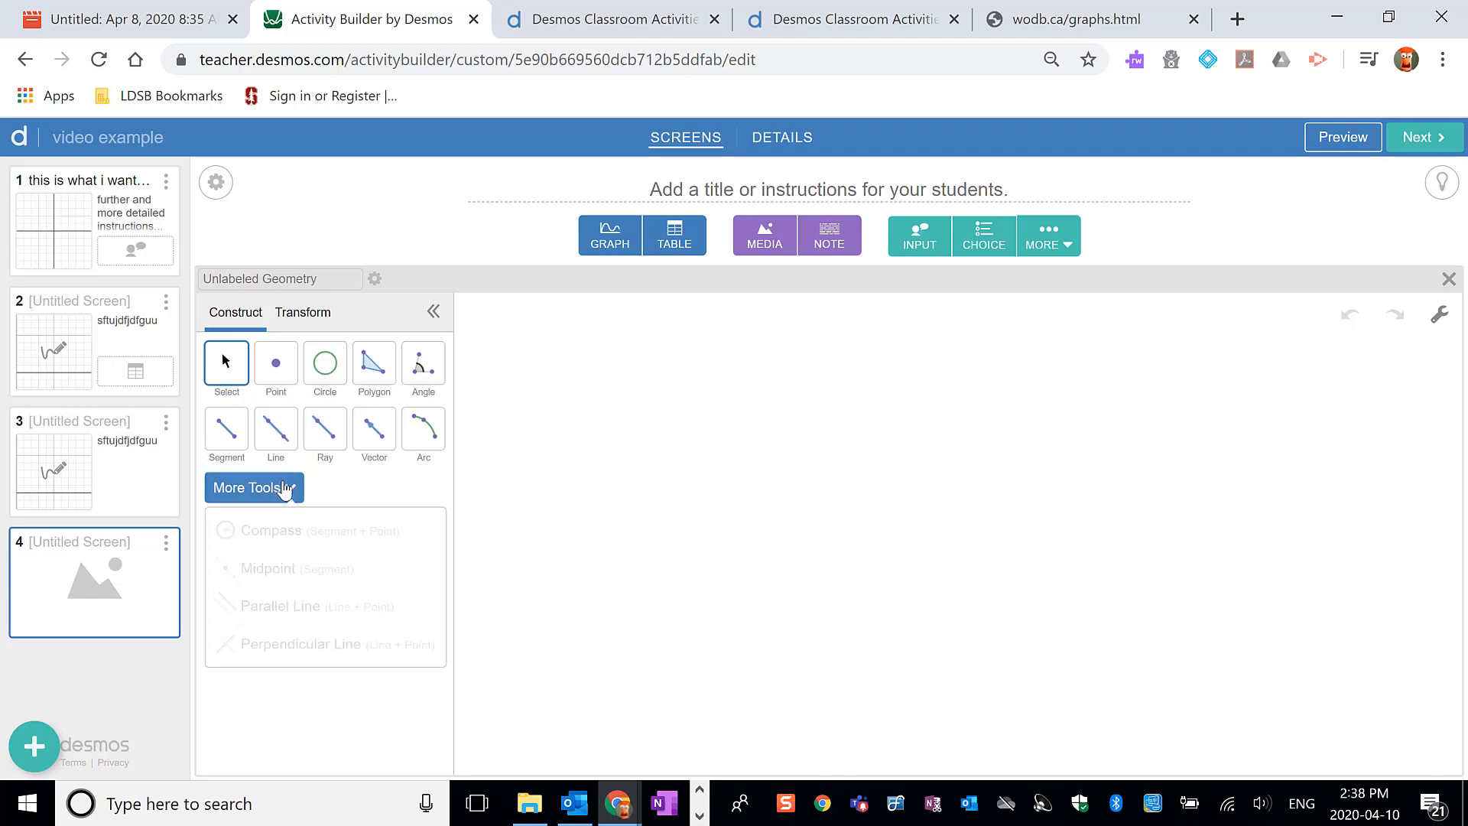
click(285, 489)
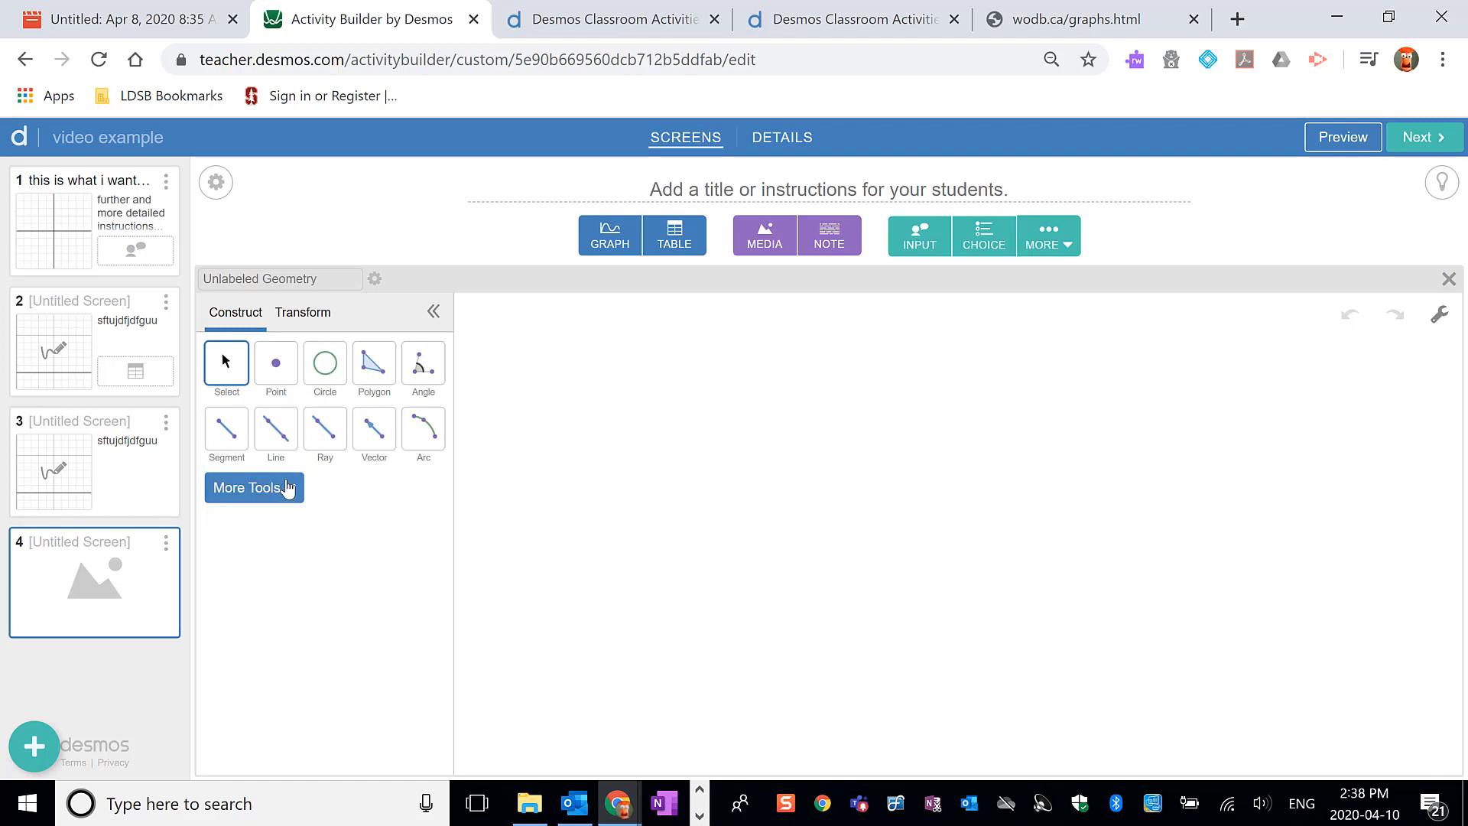
click(1043, 241)
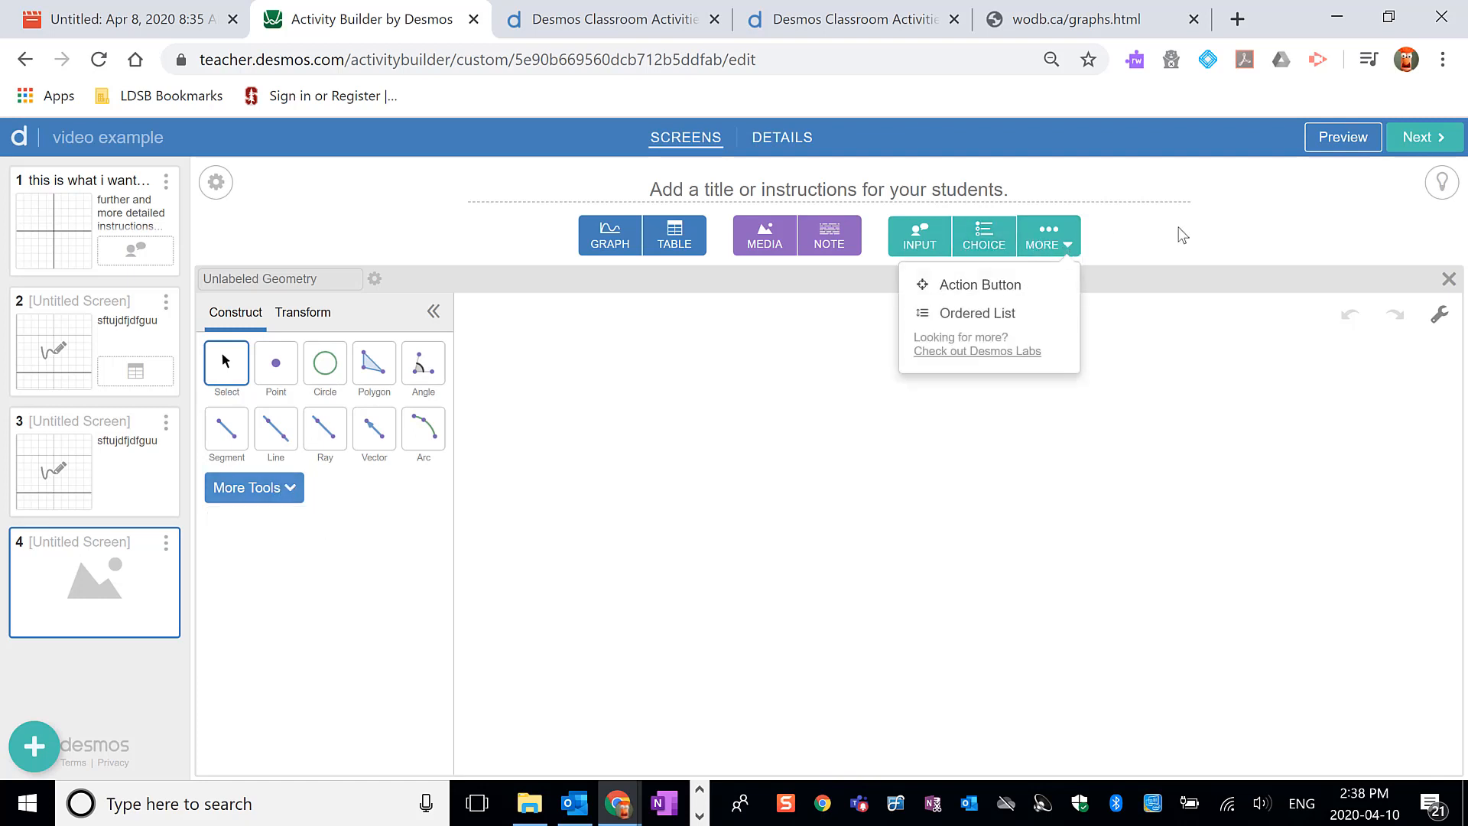
click(1449, 279)
Open the list of additional components for the fourth screen
click(1086, 234)
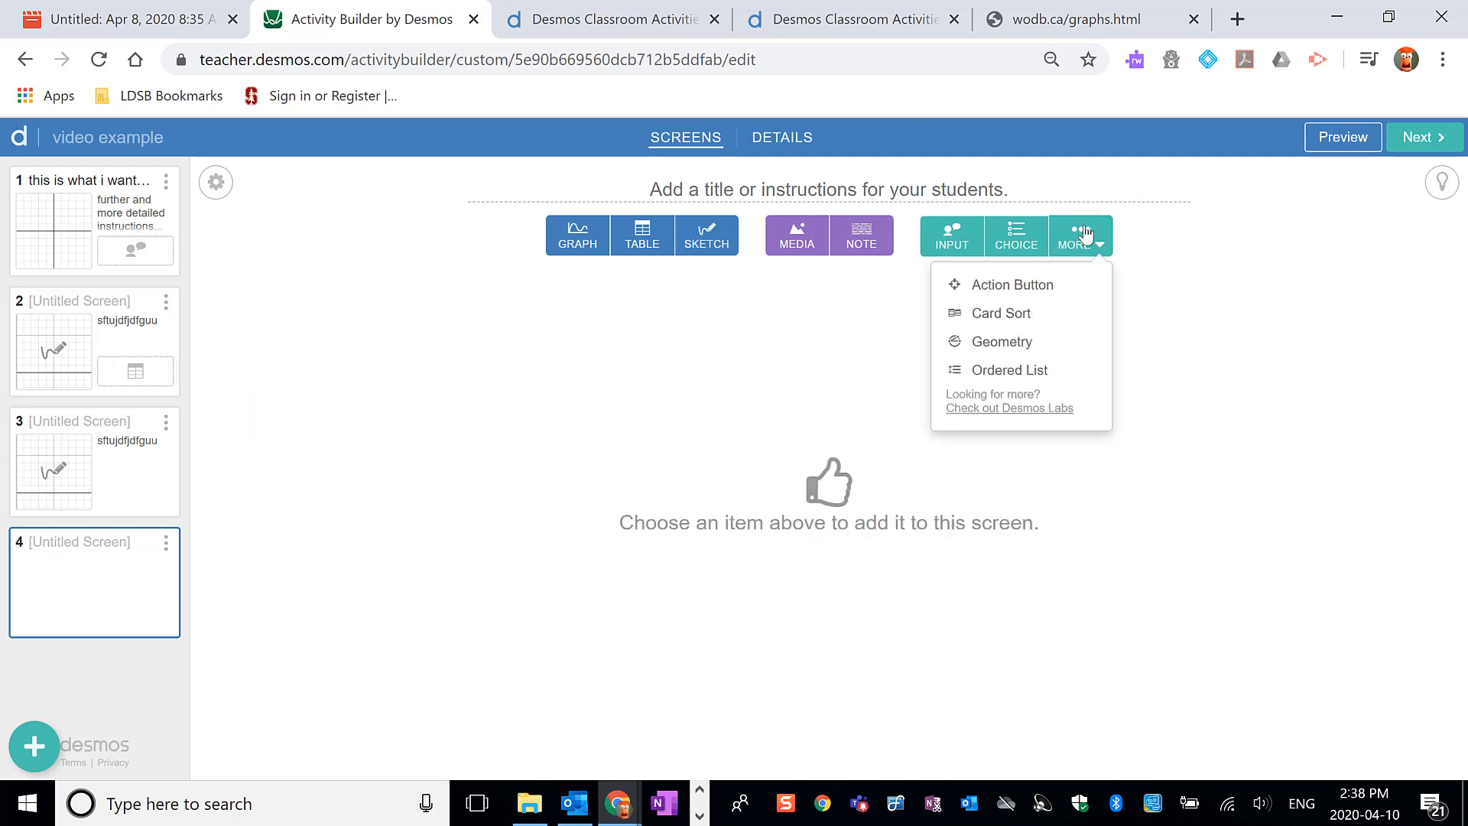